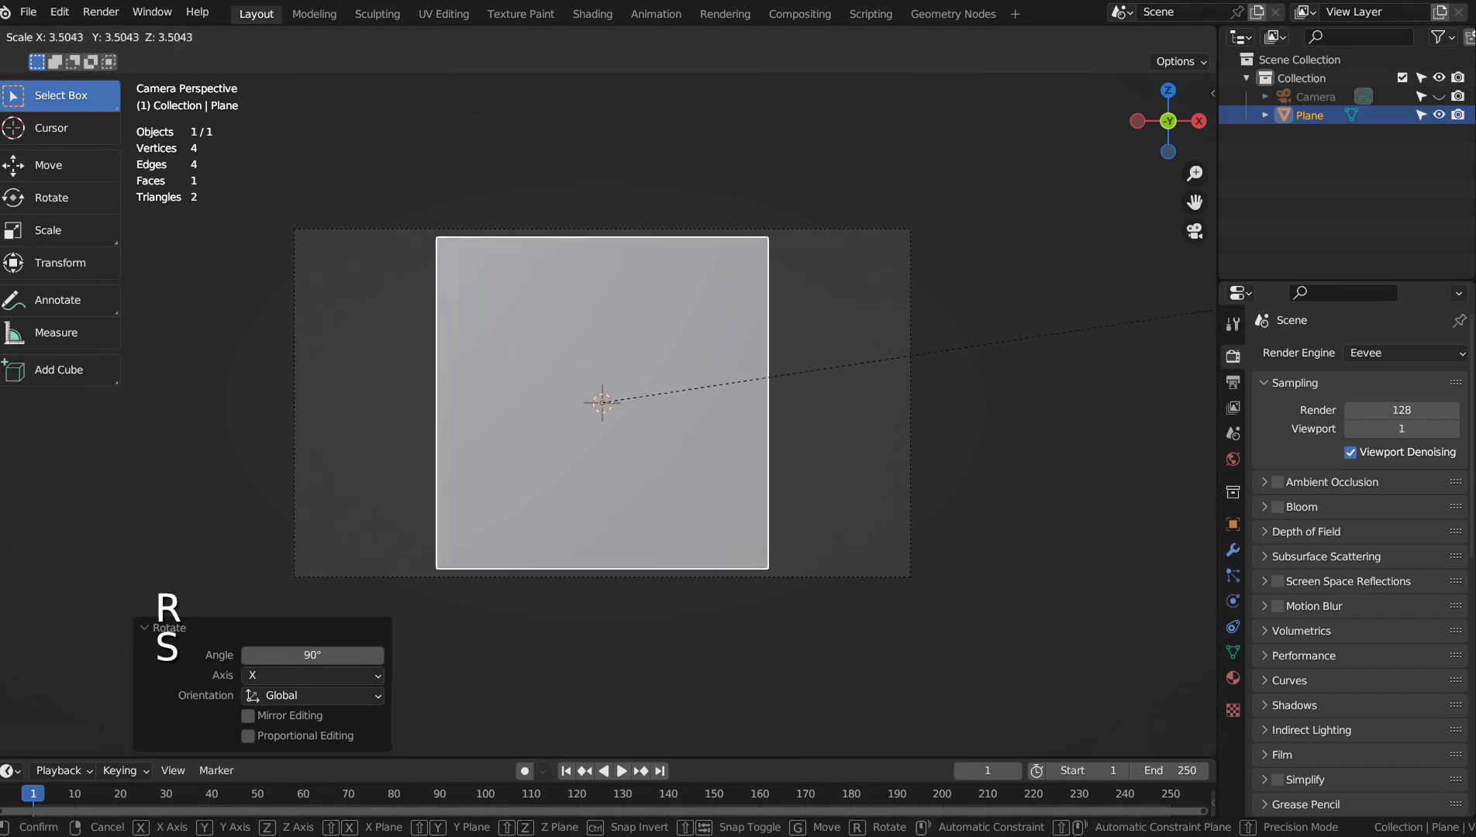
Scale the plane uniformly by about 3.746 and by about 1.759 along X to fill the camera frame.
click(106, 288)
key(s)
key(x)
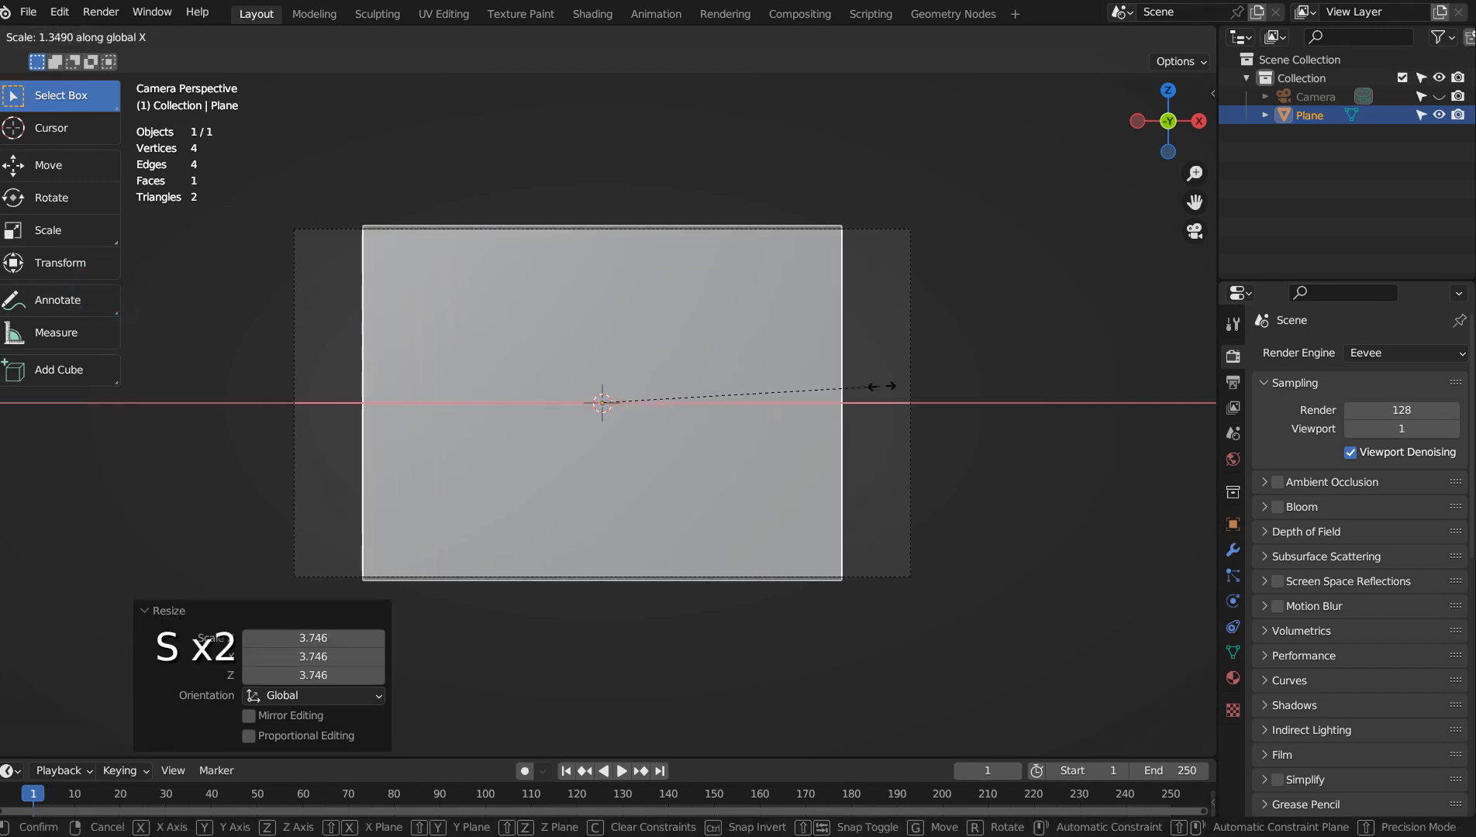
click(963, 390)
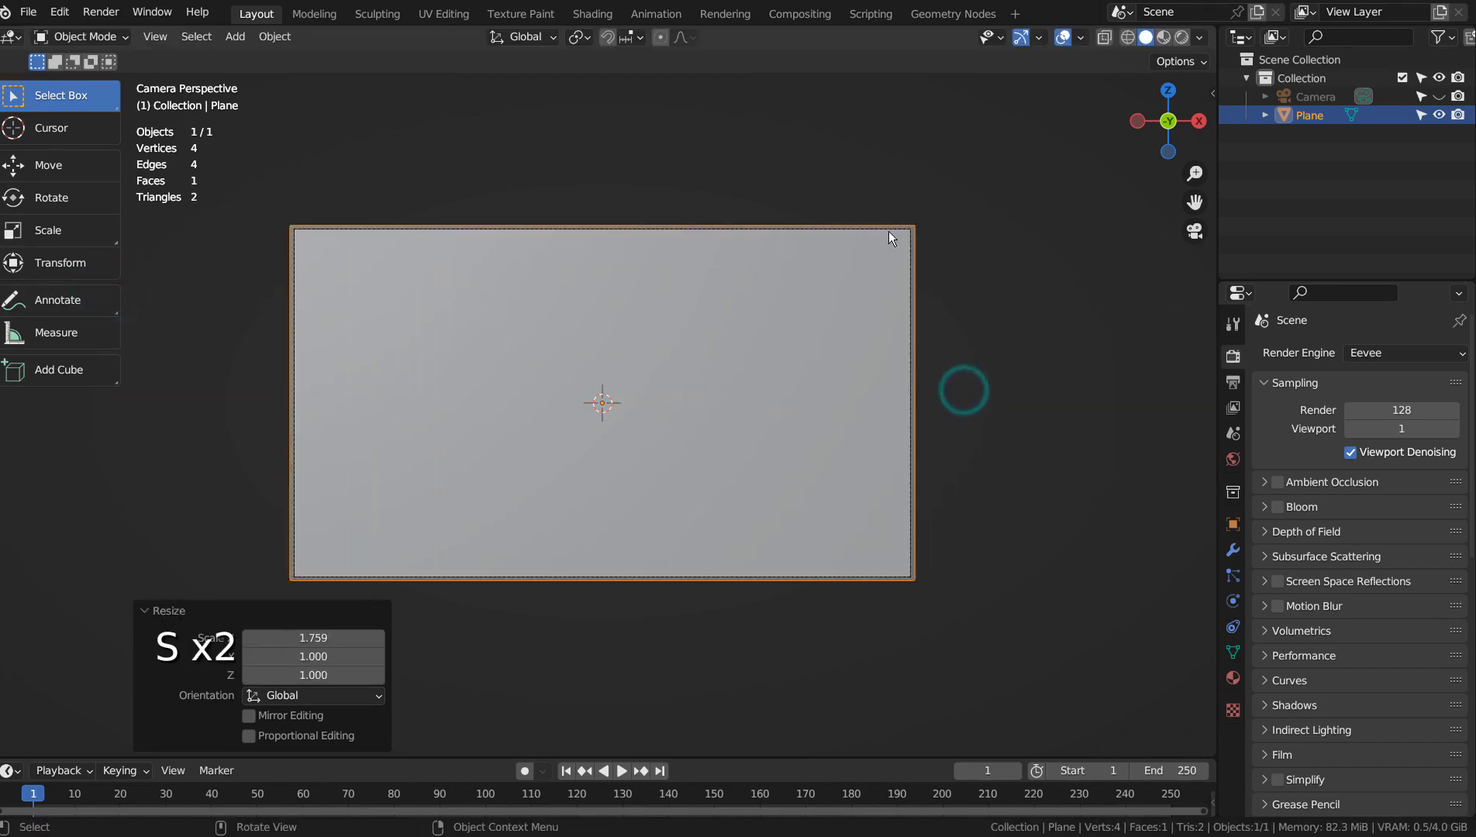
Switch to texture painting and add a blank 1024 × 1024 px Base Color paint slot to the plane.
click(542, 17)
click(1232, 208)
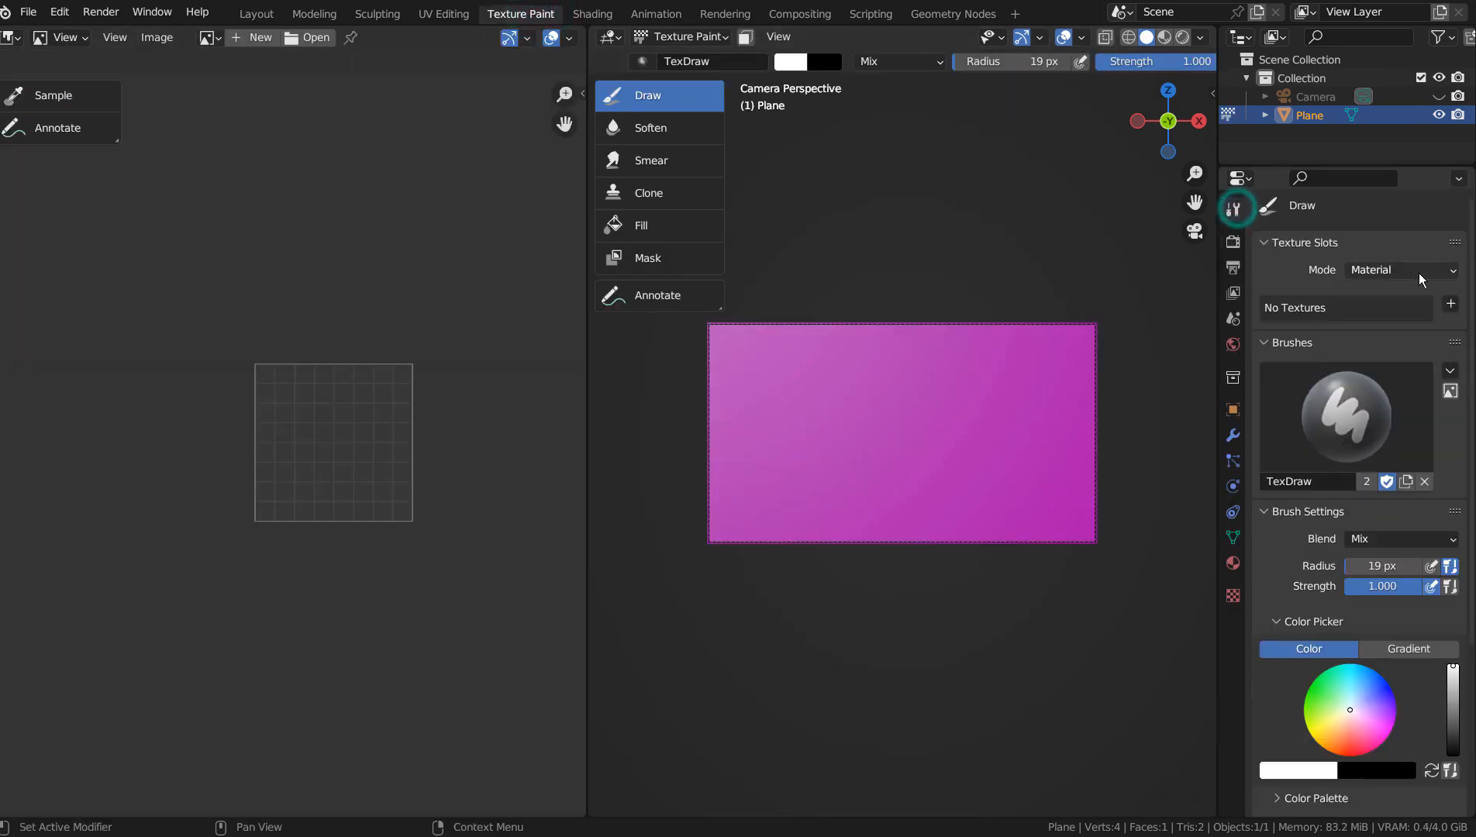
click(1450, 303)
click(1427, 318)
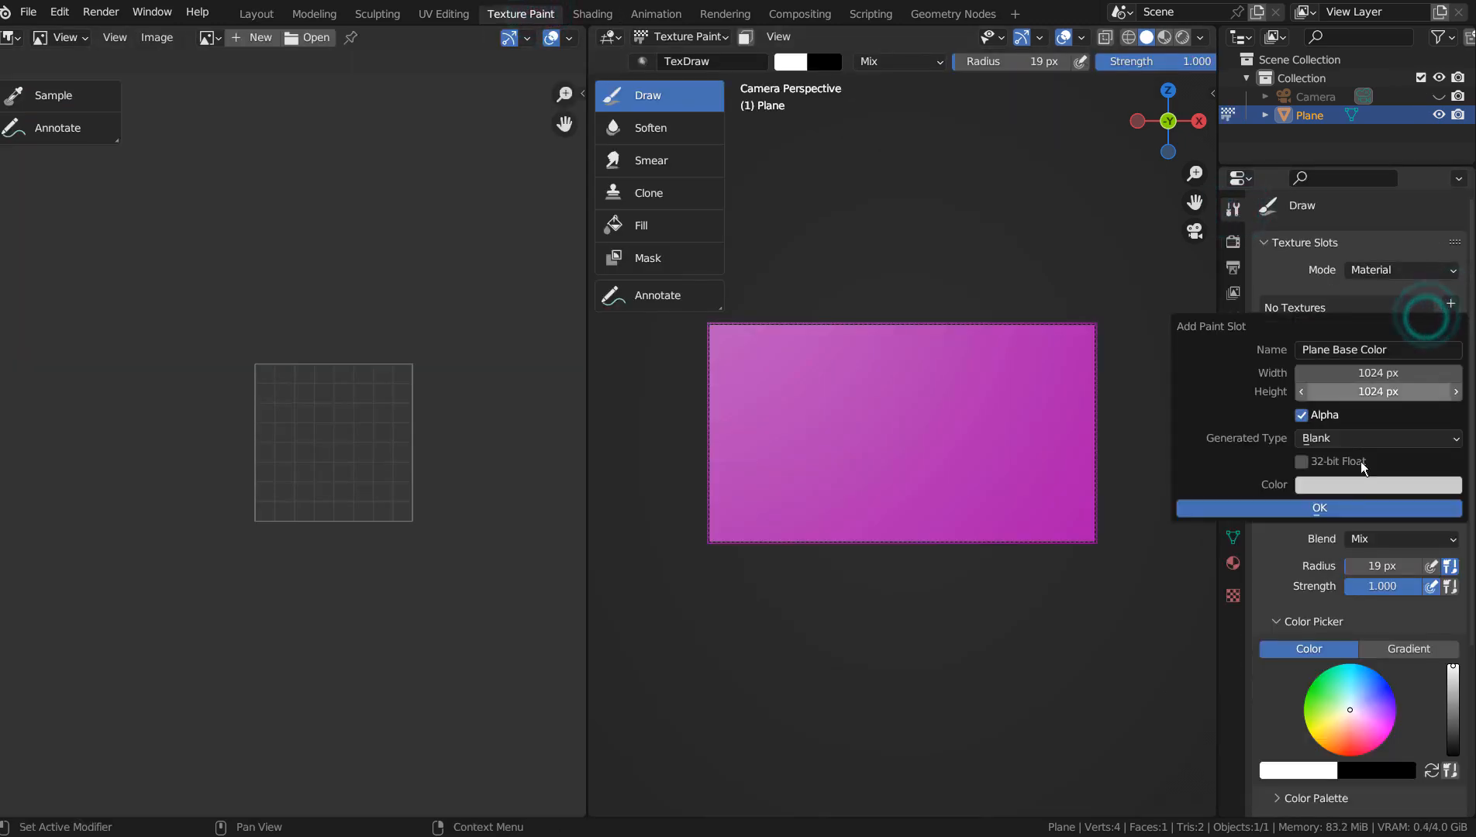
click(1322, 509)
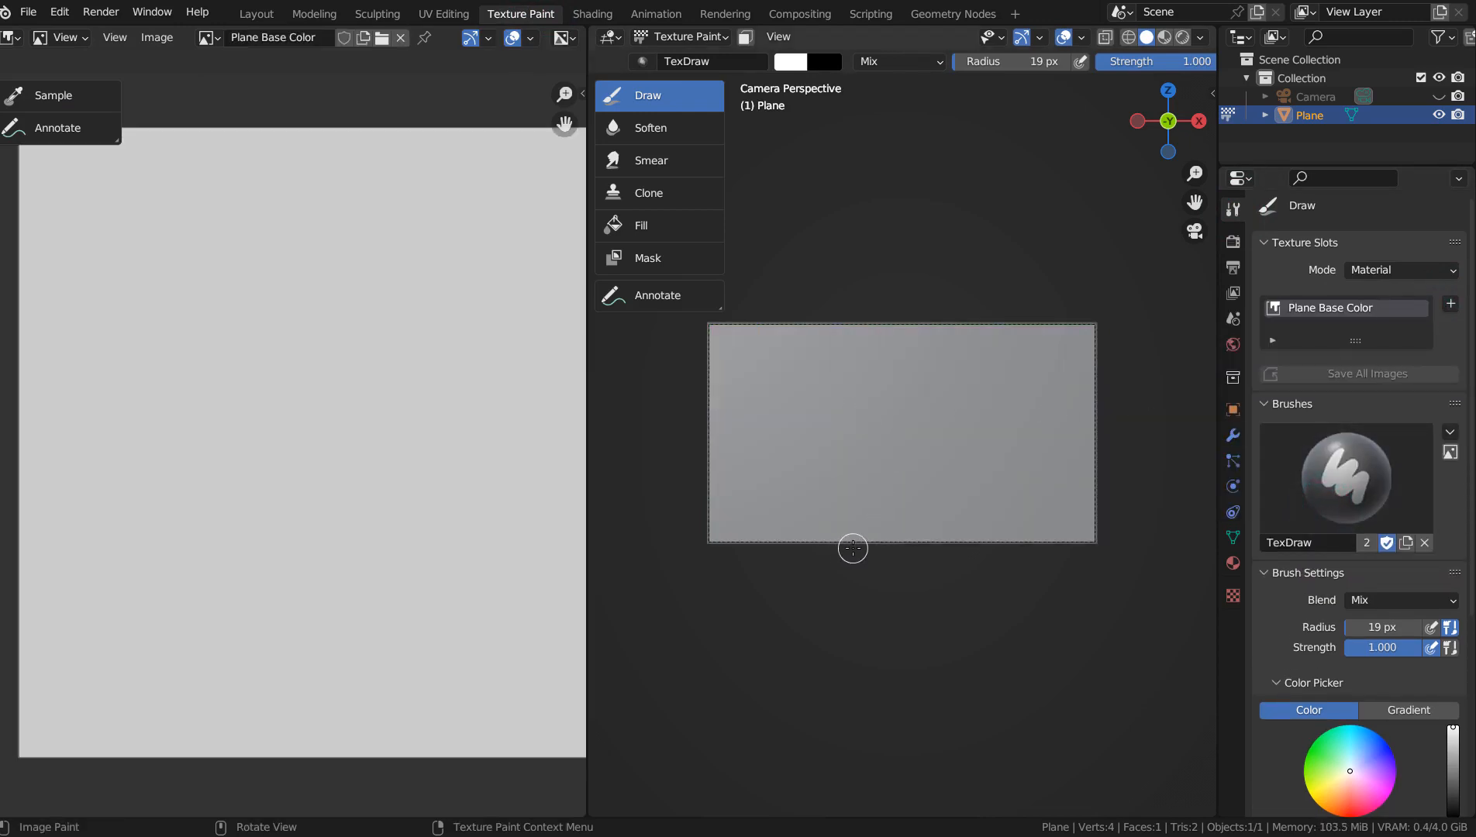
Paint a white head-and-body silhouette with an orange blob beside it on the plane, and render the image.
mouse_move(853, 543)
mouse_down()
mouse_move(861, 358)
mouse_move(888, 338)
mouse_move(931, 338)
mouse_move(955, 366)
mouse_move(943, 430)
mouse_move(964, 534)
mouse_move(858, 531)
mouse_move(908, 402)
mouse_move(892, 445)
mouse_move(870, 385)
mouse_move(876, 435)
mouse_move(881, 354)
mouse_move(874, 376)
mouse_move(900, 346)
mouse_move(912, 388)
mouse_move(903, 380)
mouse_move(928, 362)
mouse_move(931, 396)
mouse_move(941, 360)
mouse_move(919, 386)
mouse_move(897, 343)
mouse_move(913, 426)
mouse_move(923, 413)
mouse_move(933, 450)
mouse_move(922, 508)
mouse_move(928, 413)
mouse_move(932, 508)
mouse_move(926, 439)
mouse_move(950, 514)
mouse_move(879, 511)
mouse_move(881, 453)
mouse_move(858, 502)
mouse_move(868, 449)
mouse_move(844, 535)
mouse_move(906, 476)
mouse_move(889, 523)
mouse_move(922, 486)
mouse_move(939, 524)
mouse_move(941, 442)
mouse_move(948, 539)
mouse_move(886, 479)
mouse_move(873, 442)
mouse_move(930, 427)
mouse_up()
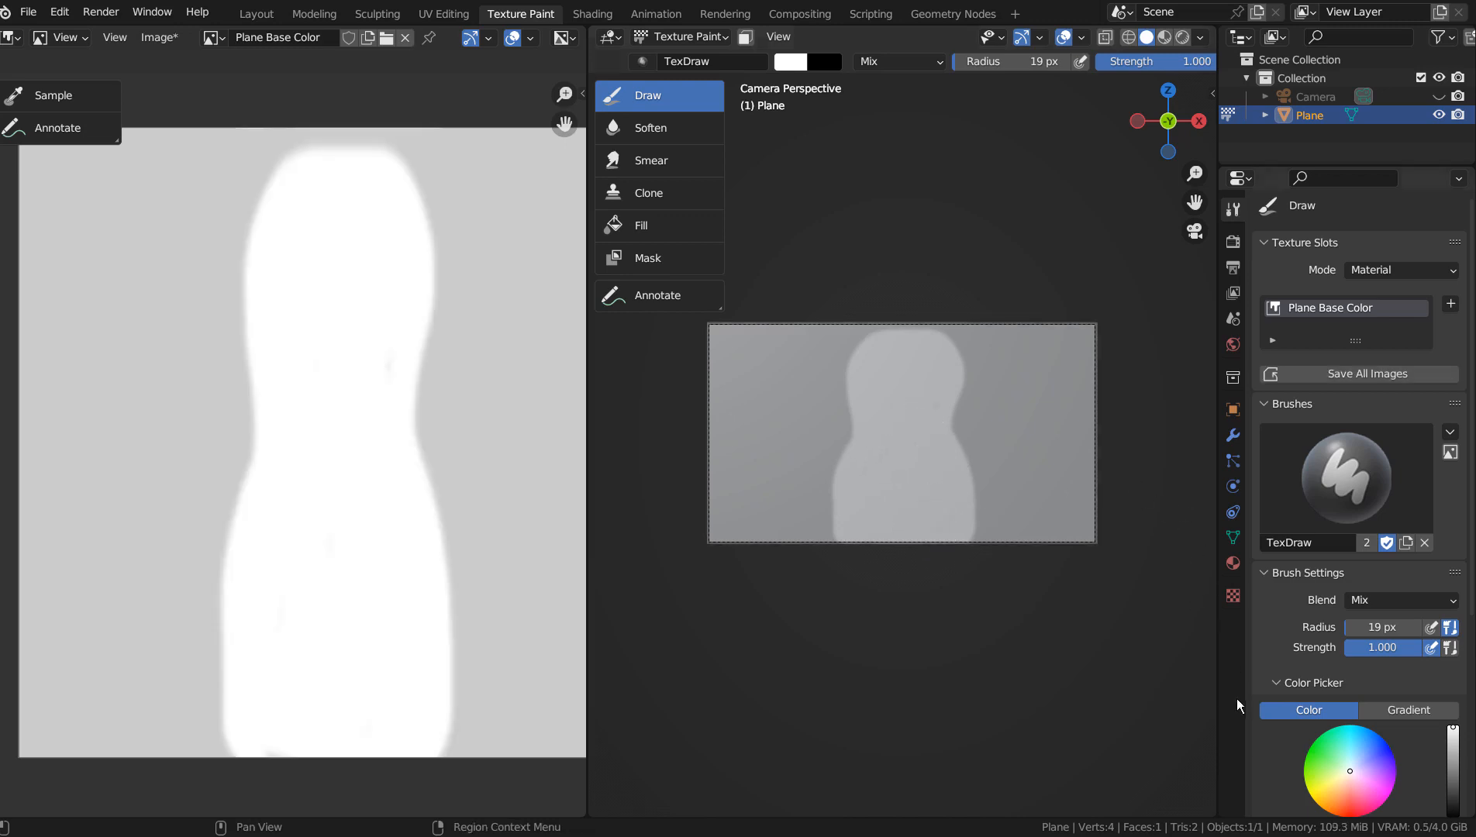
click(1336, 799)
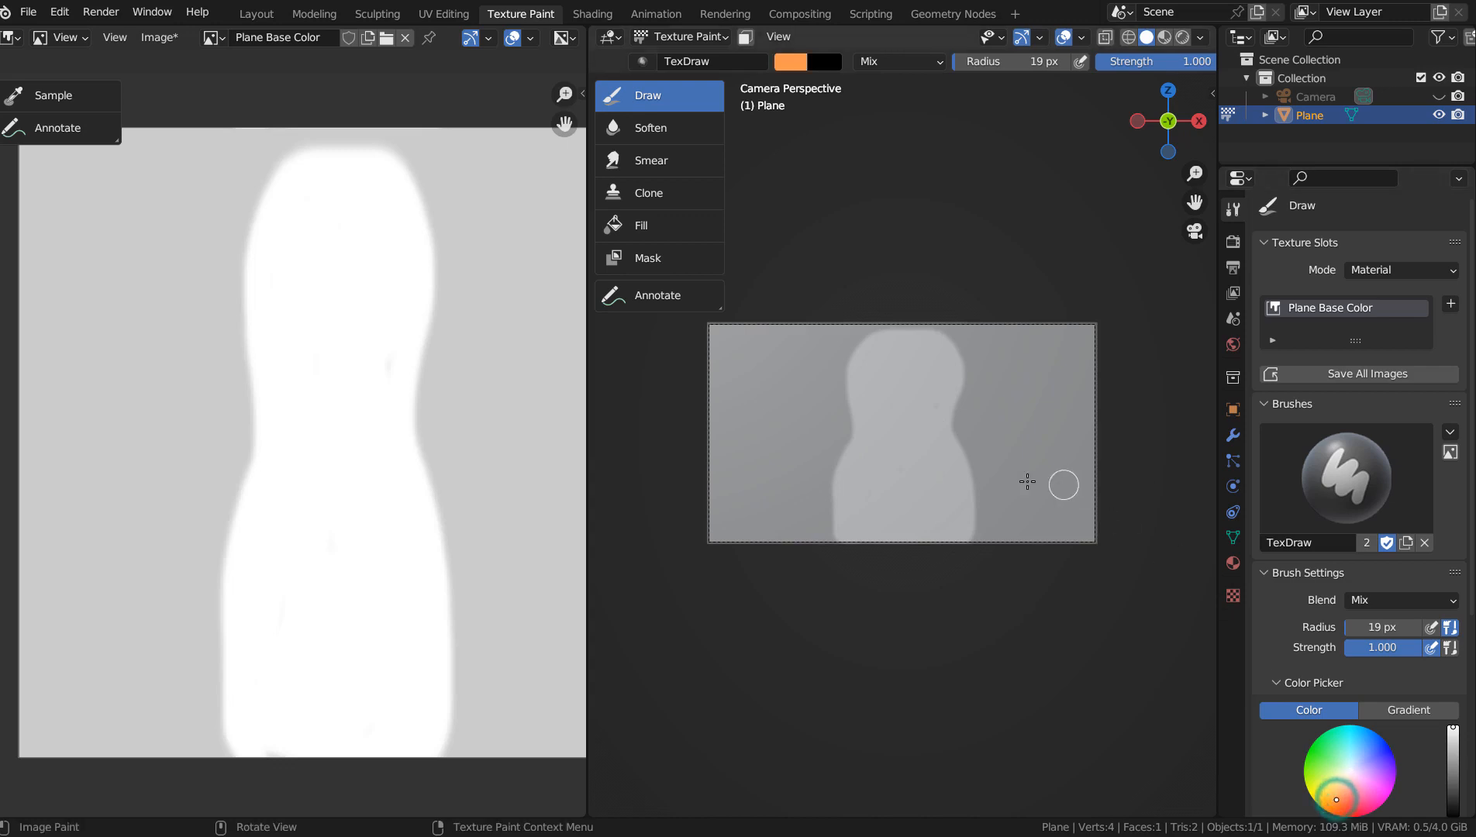
mouse_move(972, 433)
mouse_down()
mouse_move(942, 450)
mouse_move(944, 490)
mouse_move(981, 493)
mouse_move(991, 446)
mouse_move(957, 461)
mouse_move(979, 473)
mouse_move(978, 459)
mouse_move(971, 476)
mouse_up()
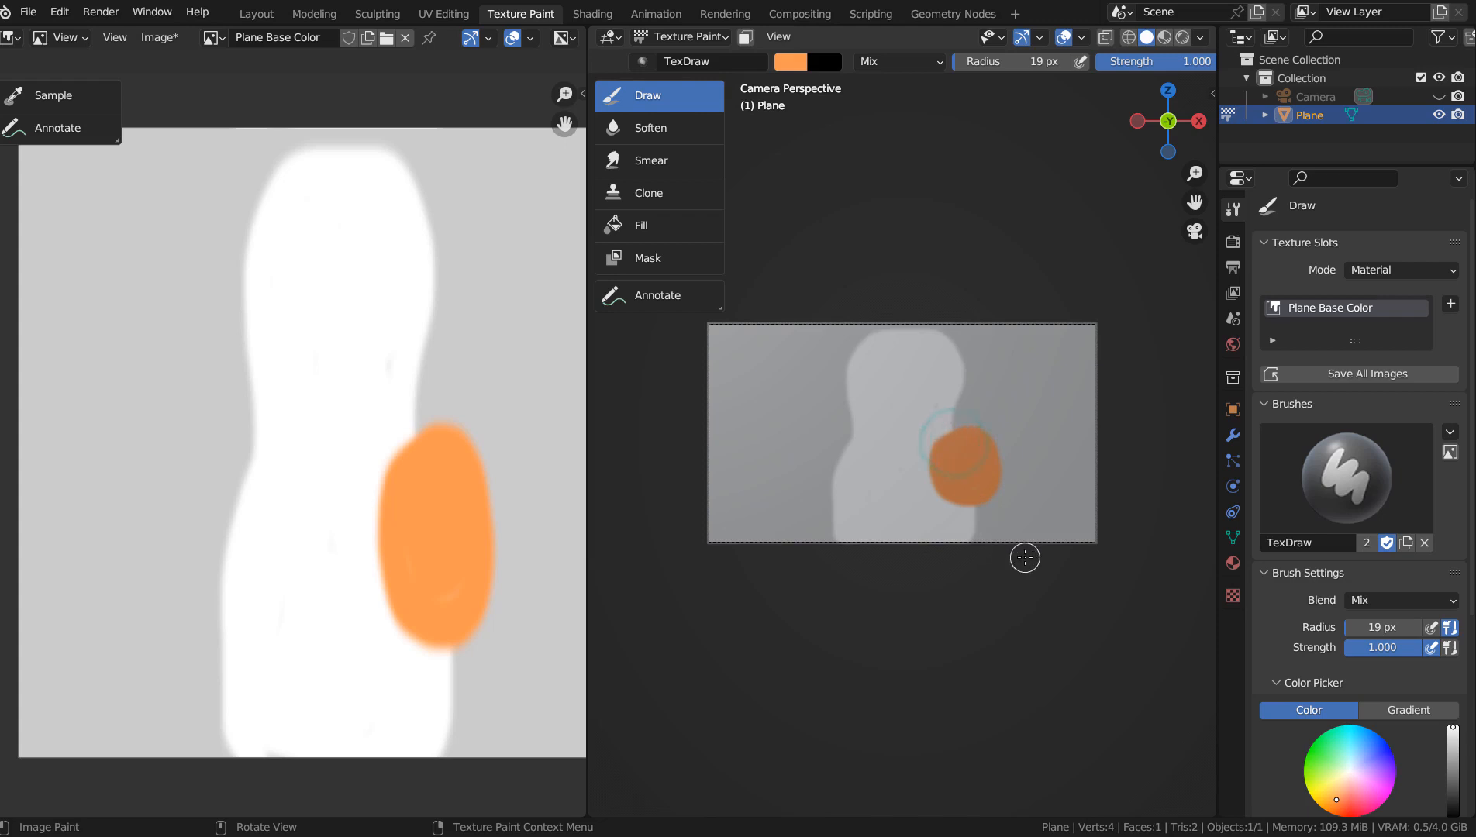
key(F12)
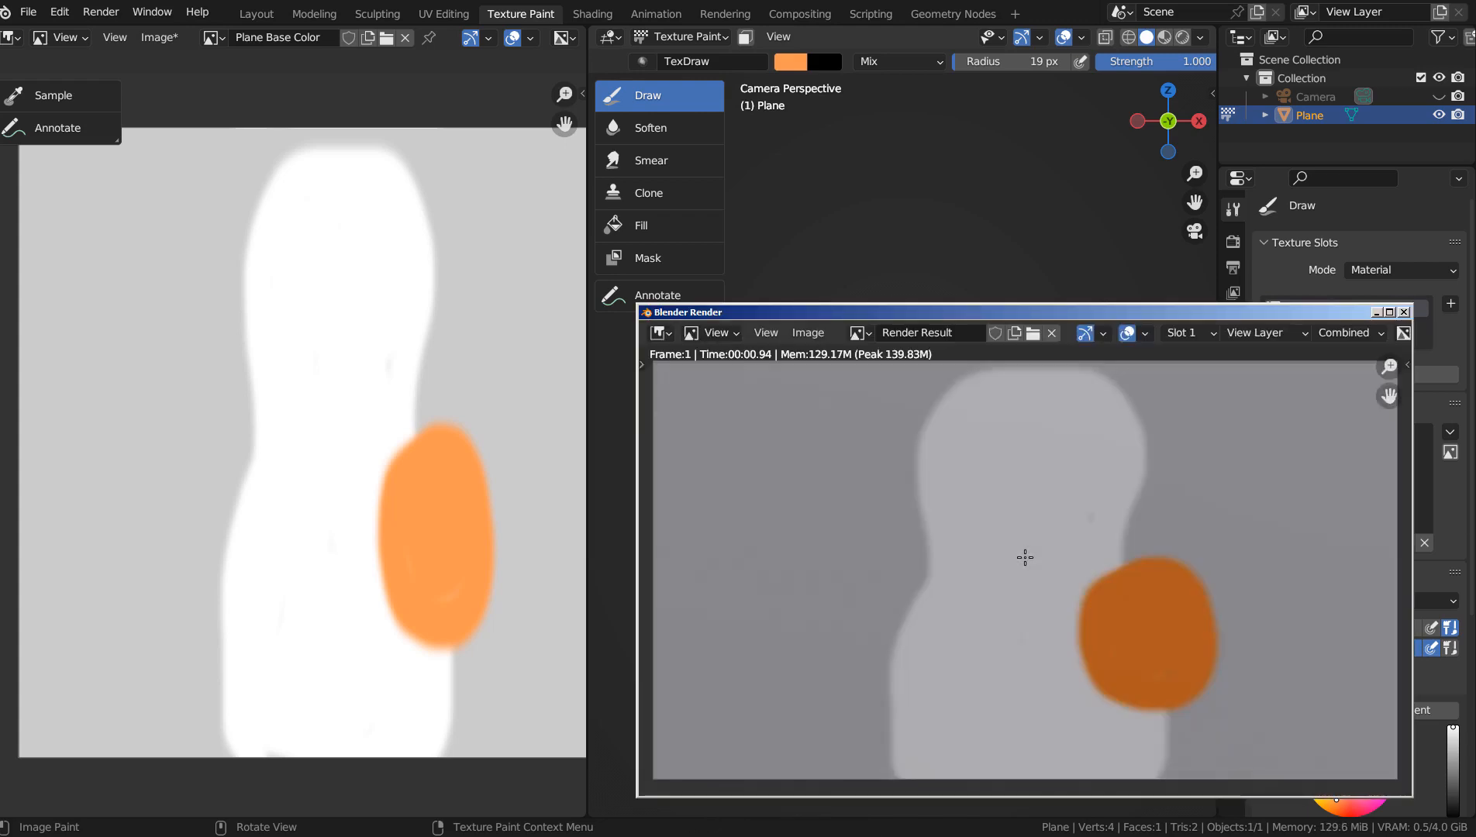
Switch to the Stable Diffusion web UI and check the txt2img prompt, negative prompt, width and height.
click(853, 128)
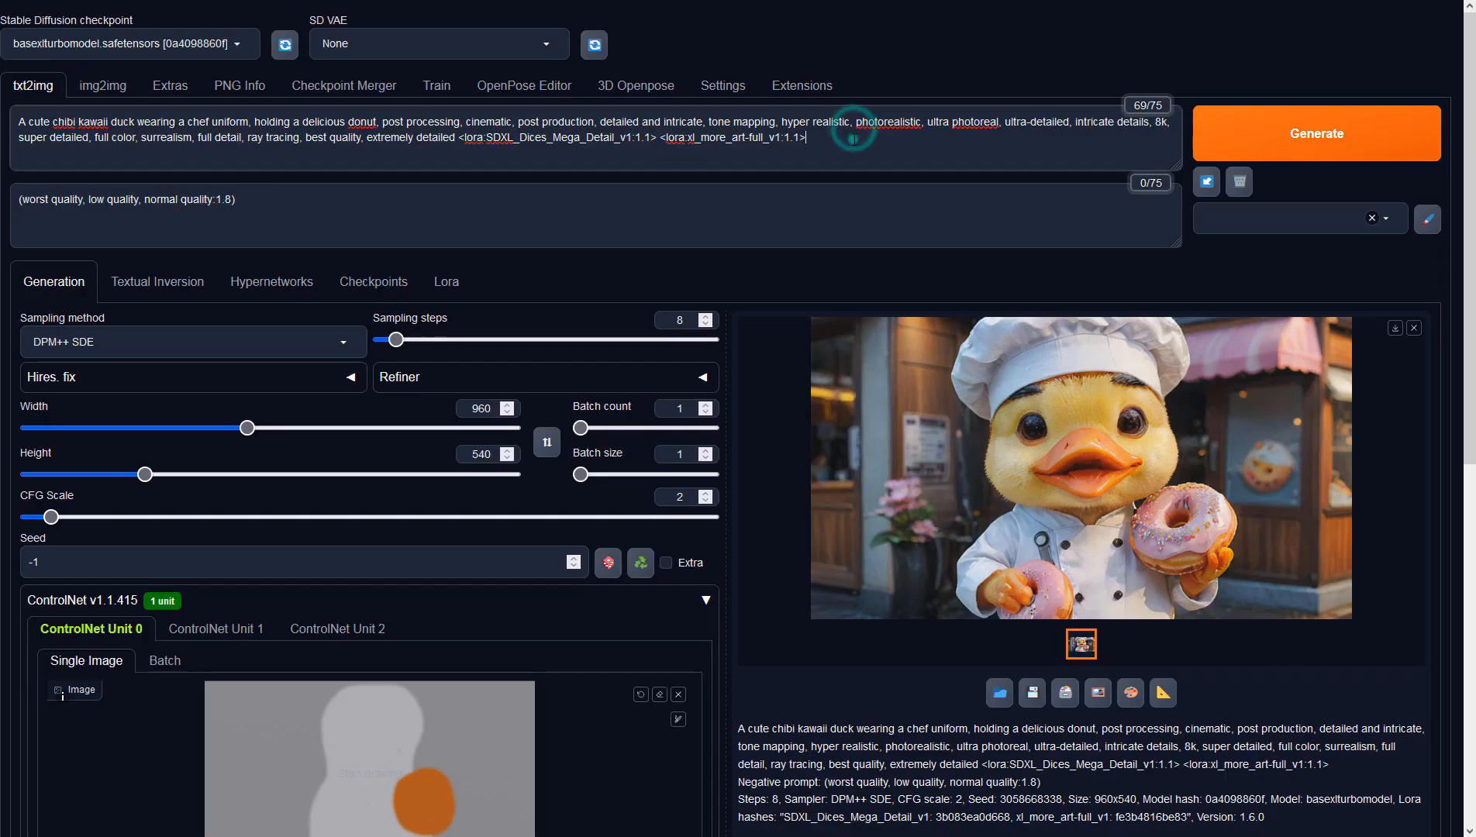
click(853, 139)
click(621, 202)
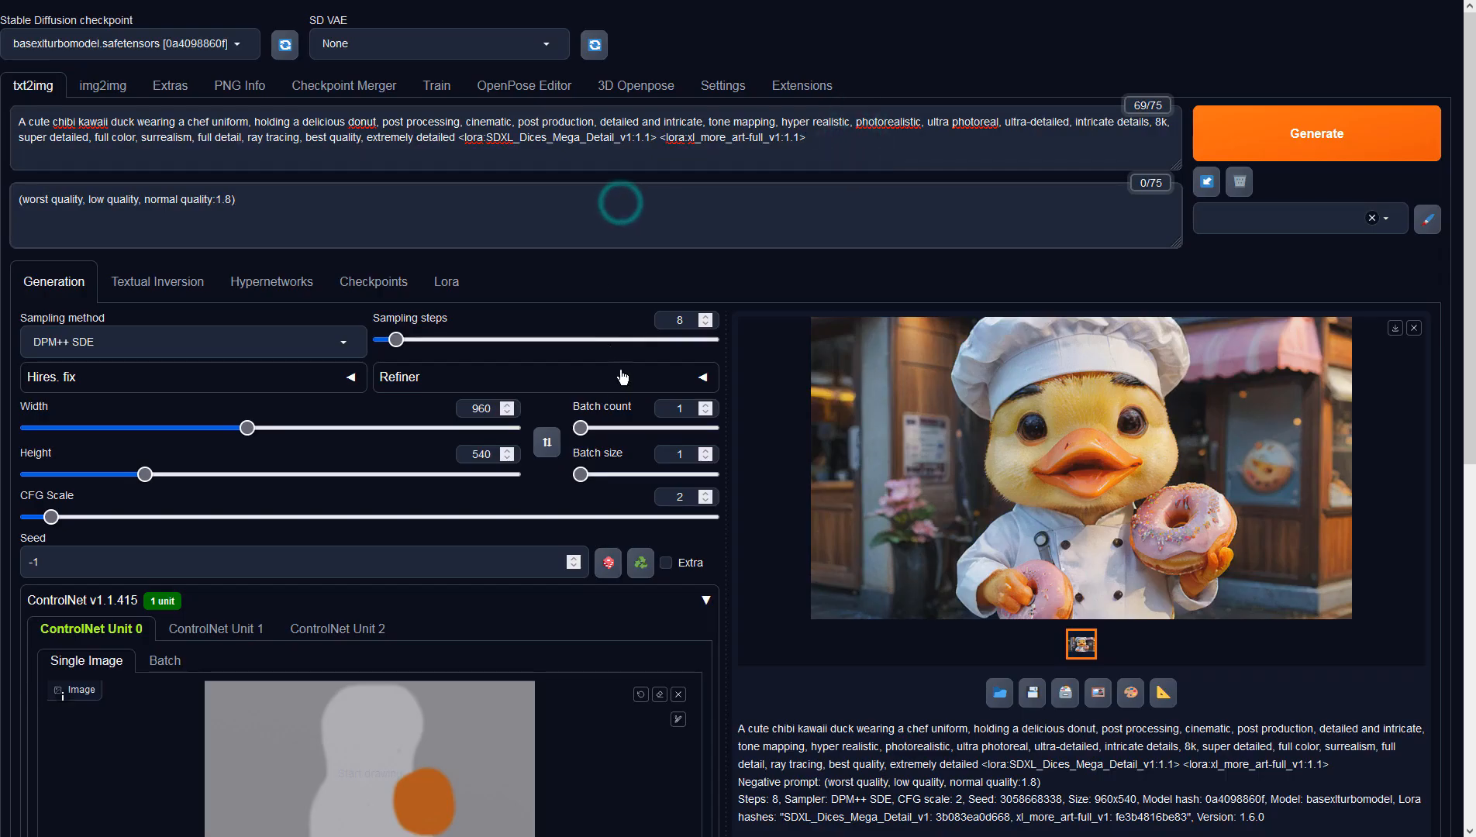
click(490, 406)
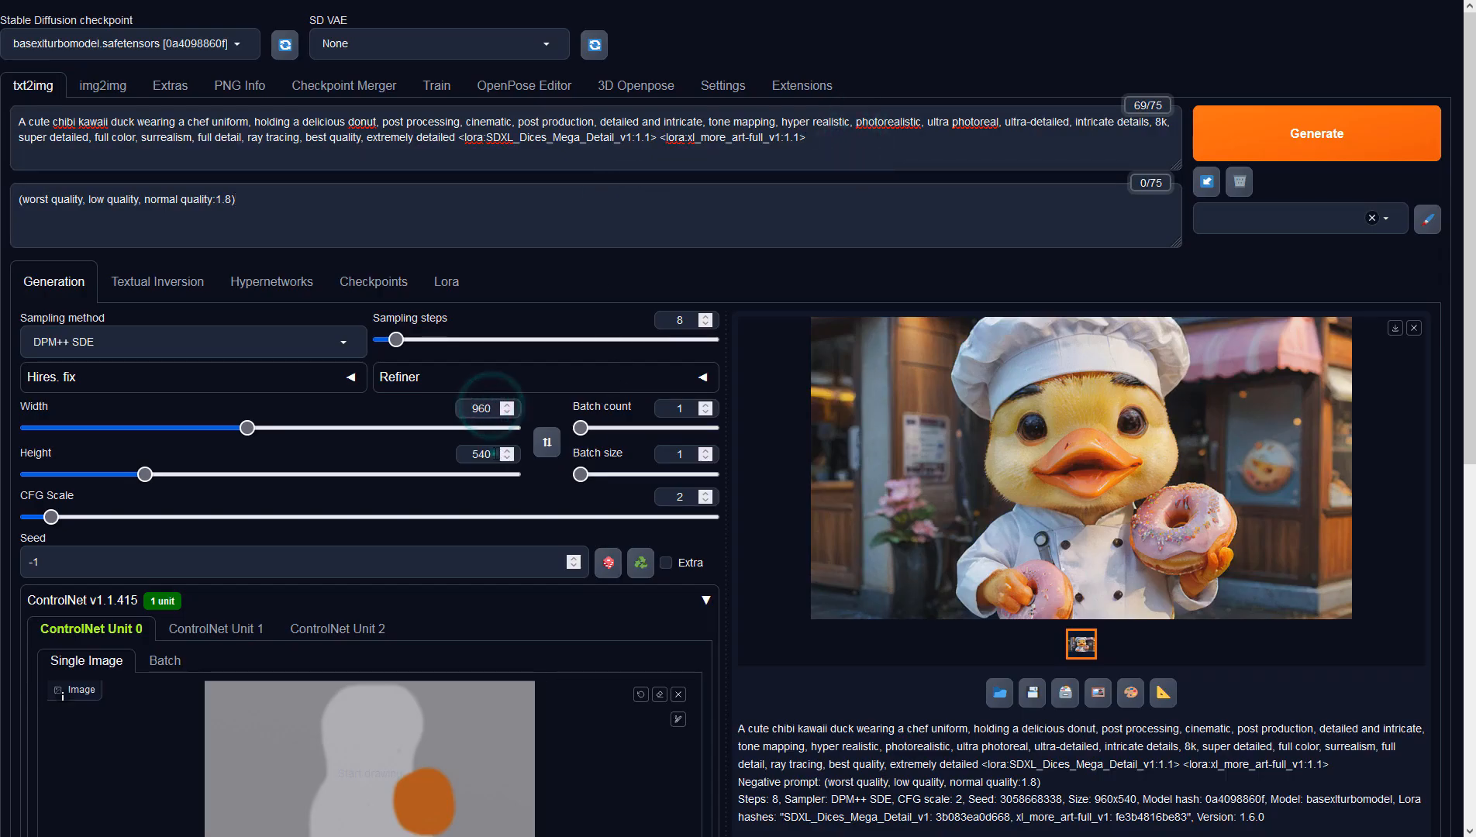
click(493, 454)
Set ControlNet Unit 0 to the Depth control type with preprocessor none and the sai_xl_depth_256lora model.
scroll(814, 732, down, 8)
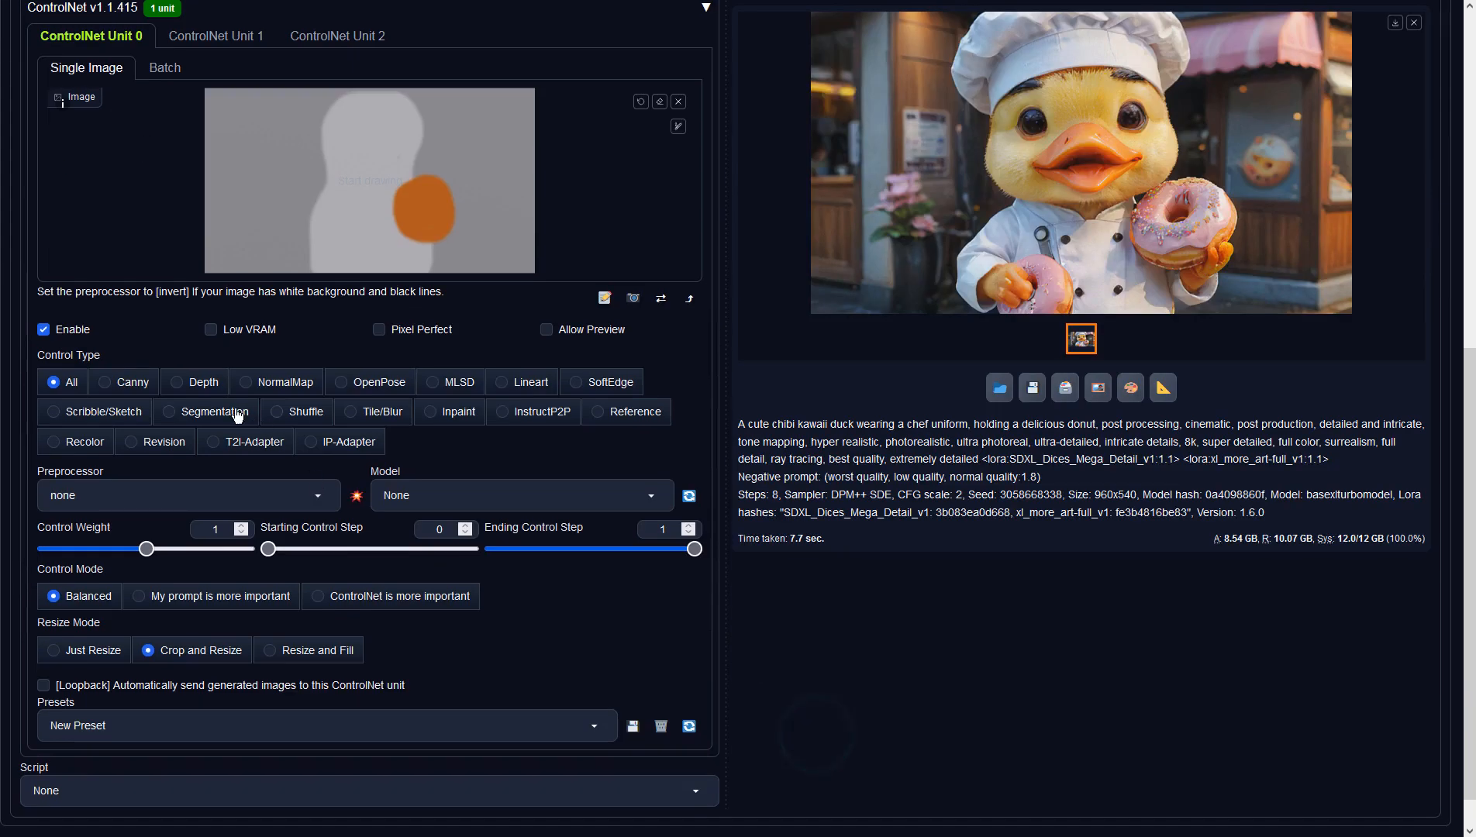
click(185, 387)
click(314, 497)
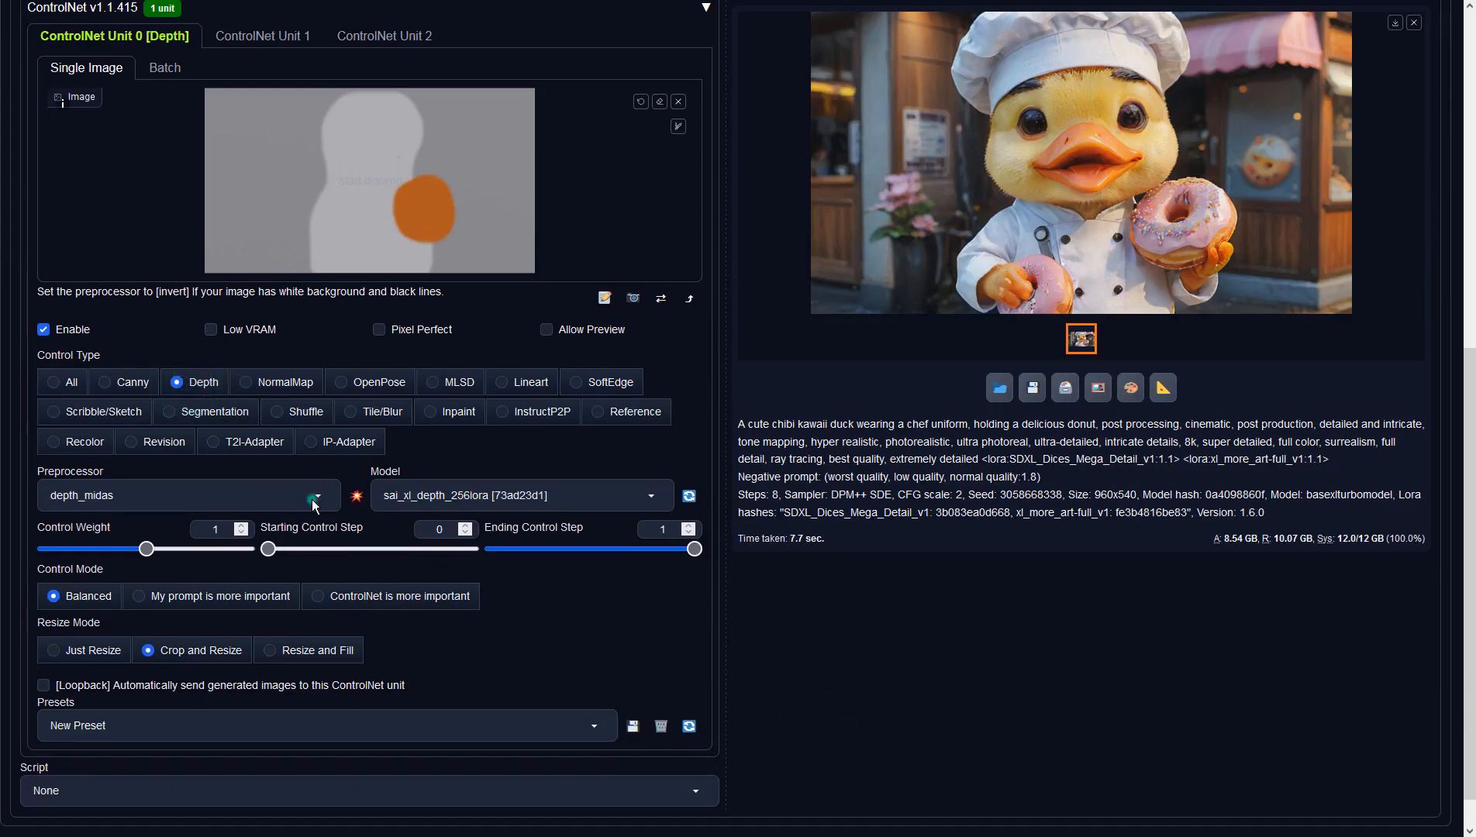
click(93, 407)
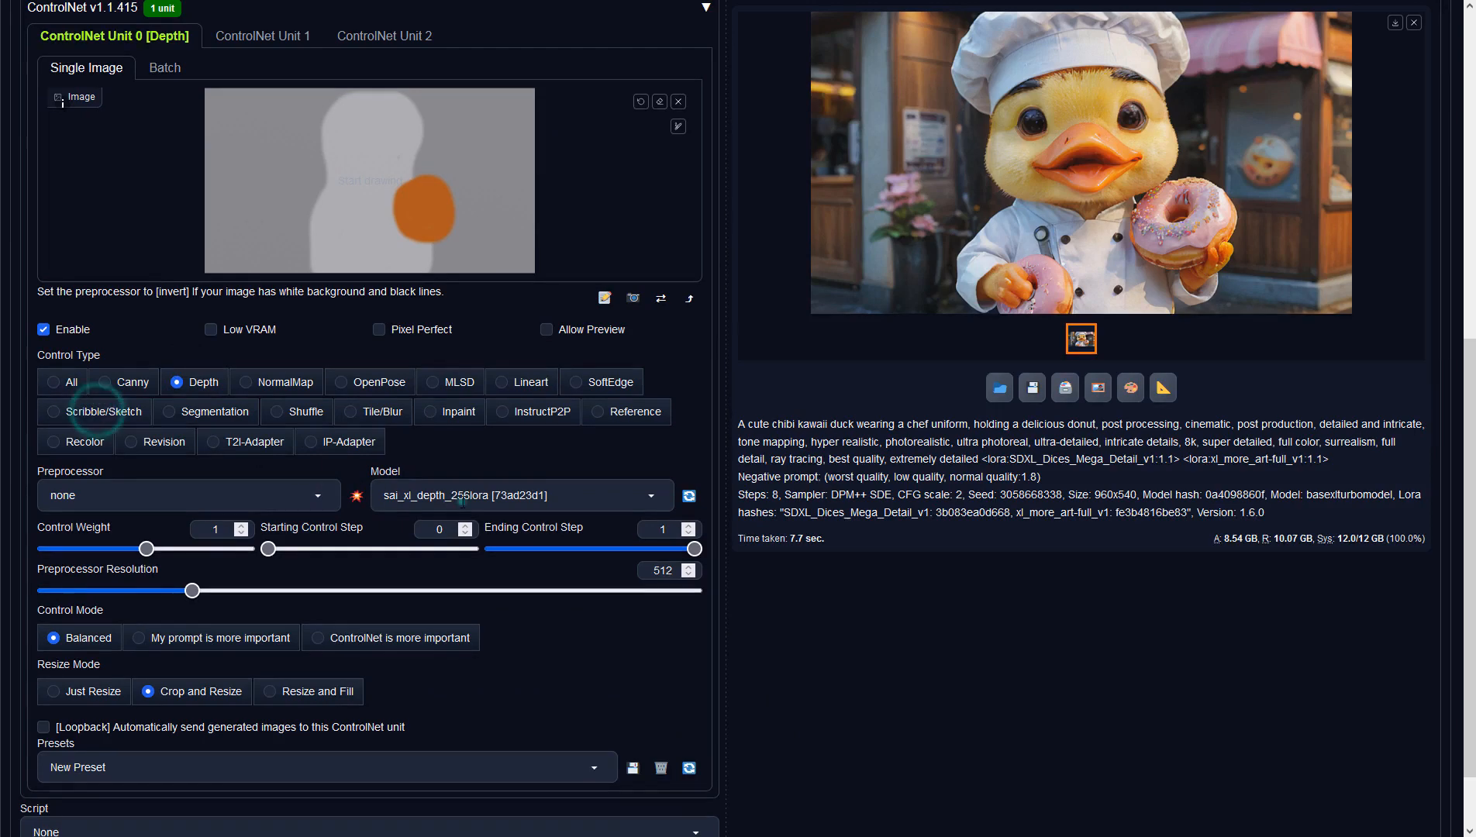
click(462, 500)
click(422, 472)
Generate the duck chef image from the depth-controlled txt2img setup and inspect it at full size.
scroll(884, 473, up, 8)
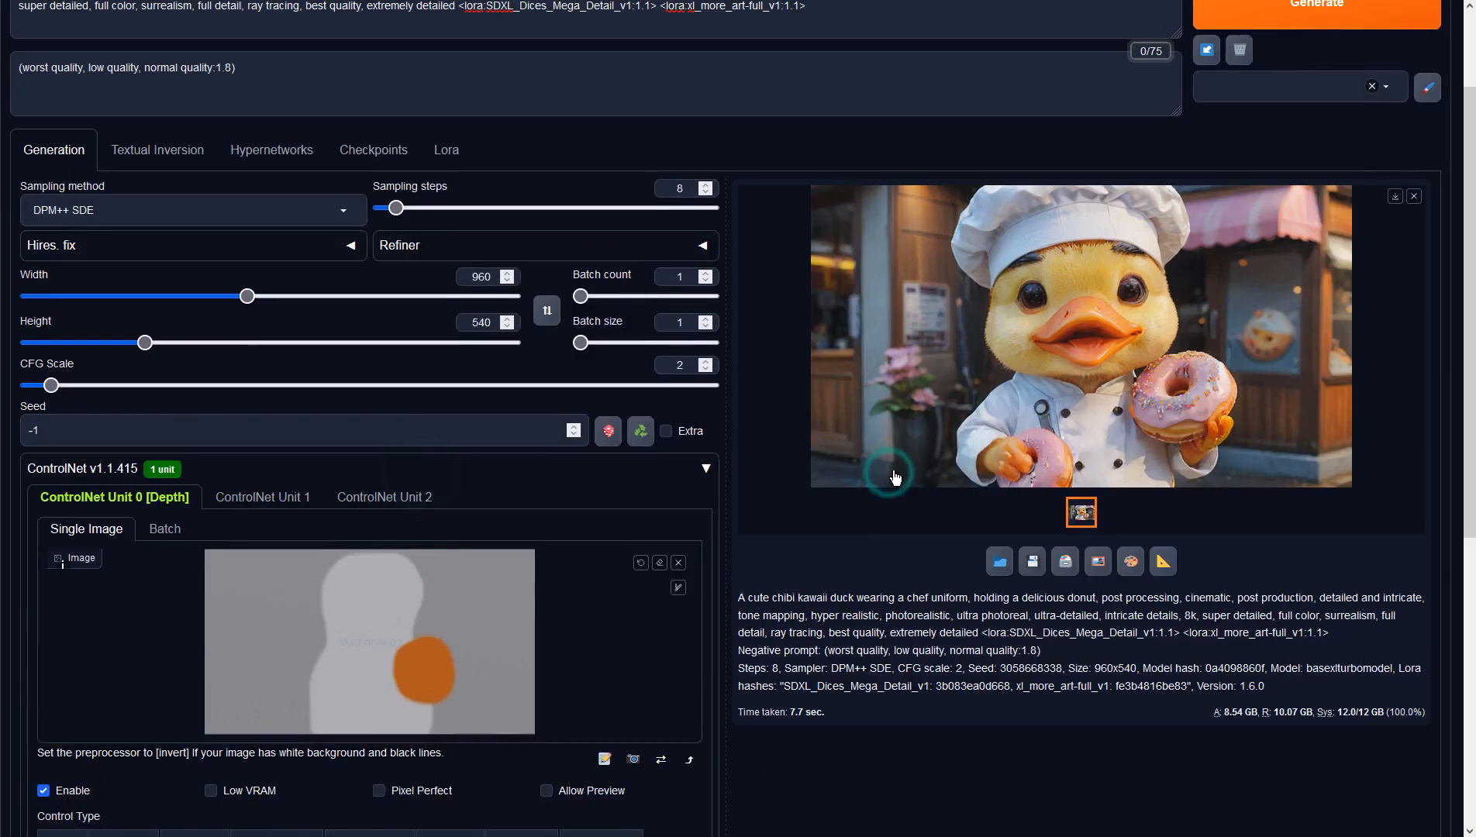
click(1219, 122)
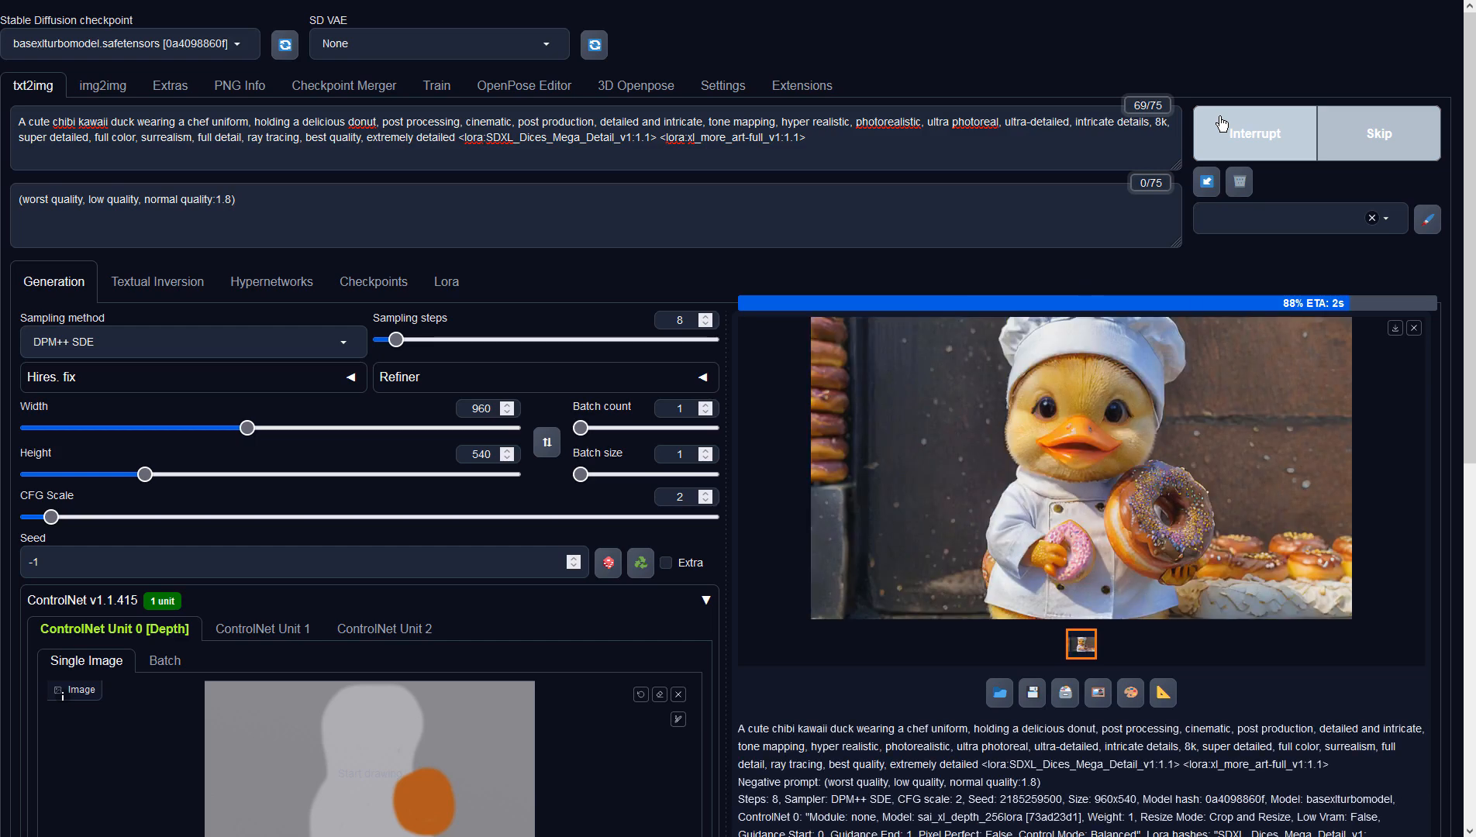
click(1197, 379)
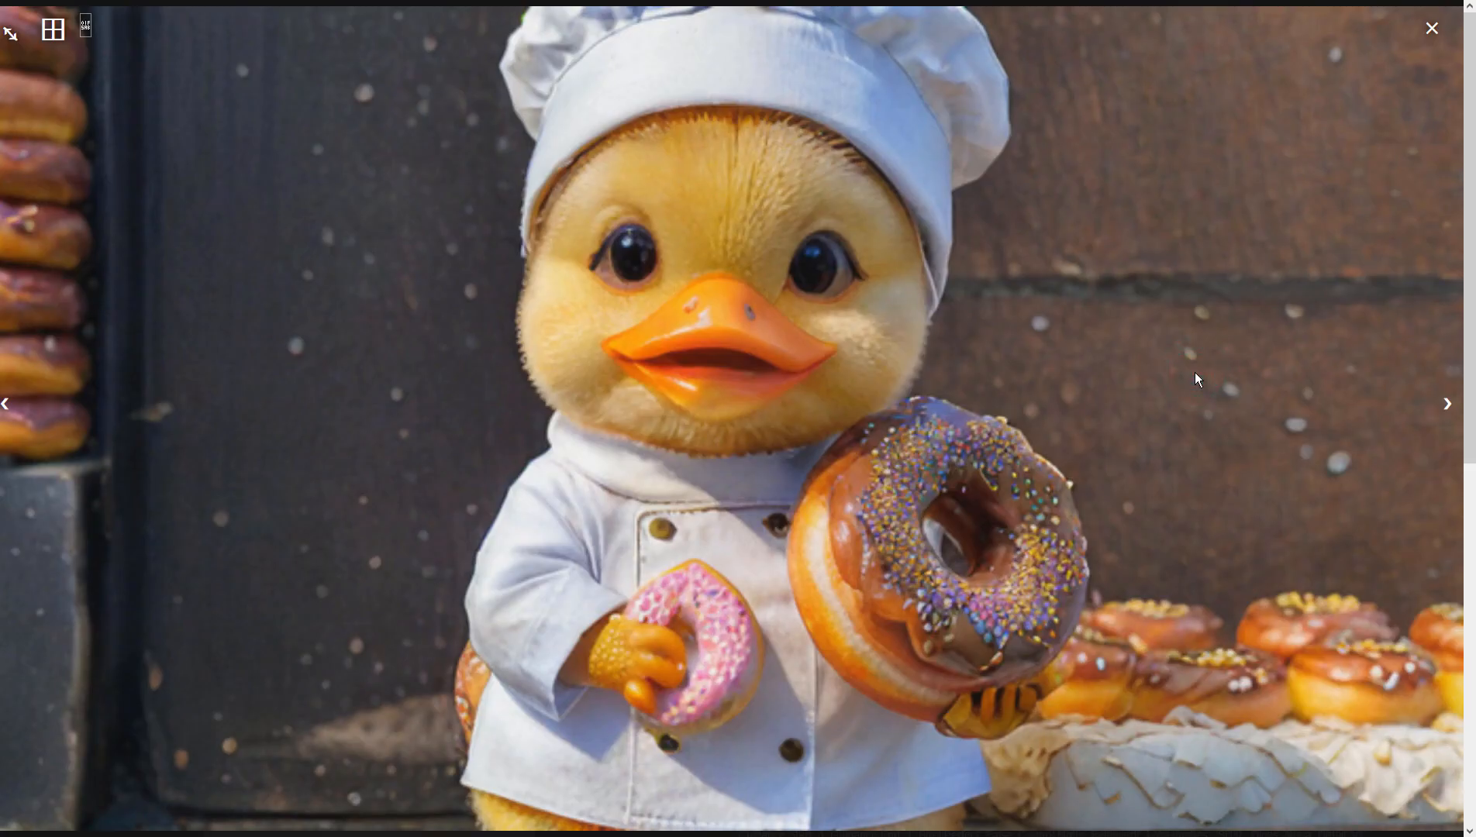
click(1196, 371)
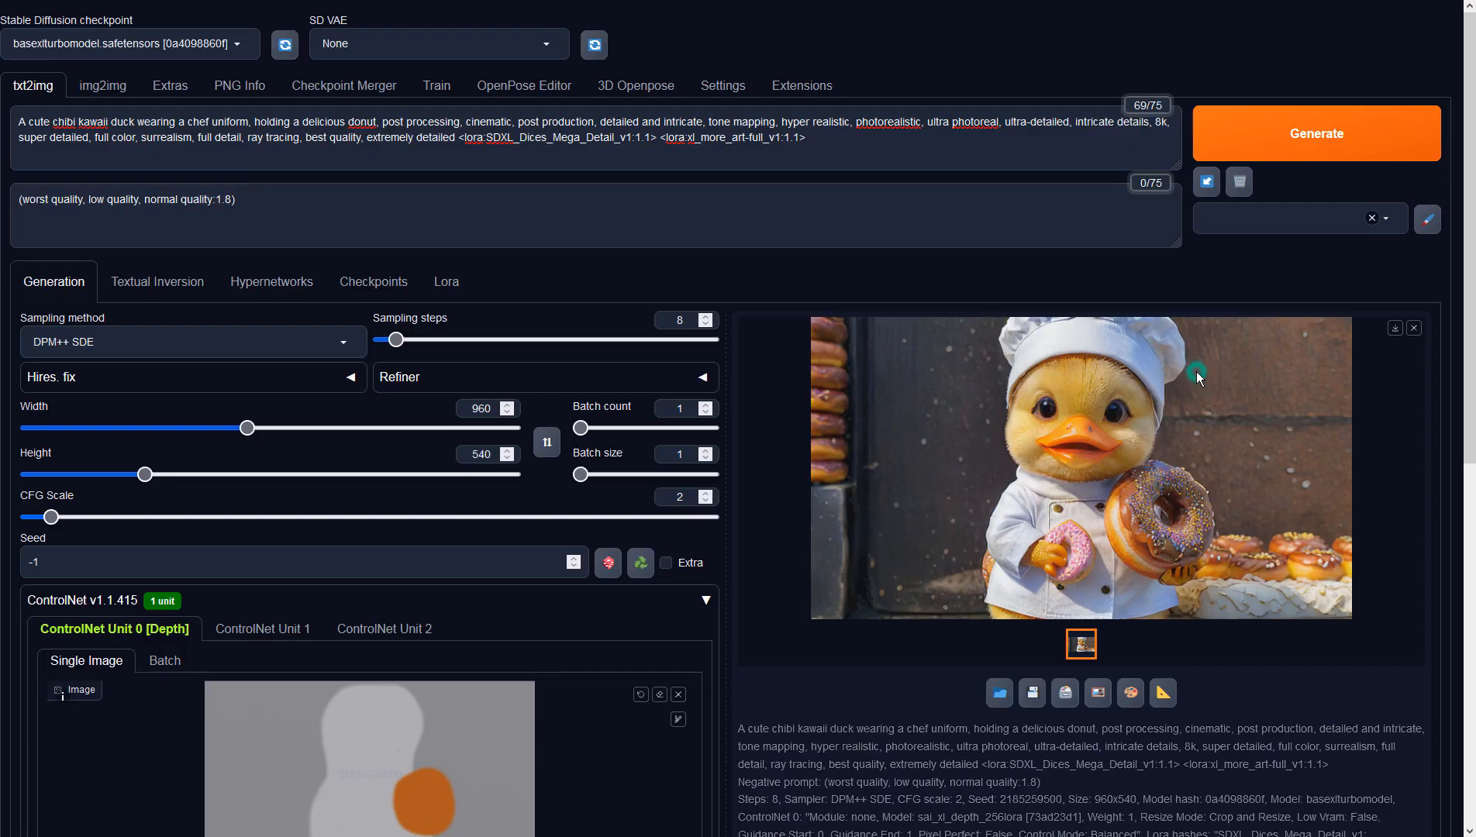
Send the generated image to img2img and set CFG Scale to 2 and the sampling method to DPM++ SDE.
click(1099, 693)
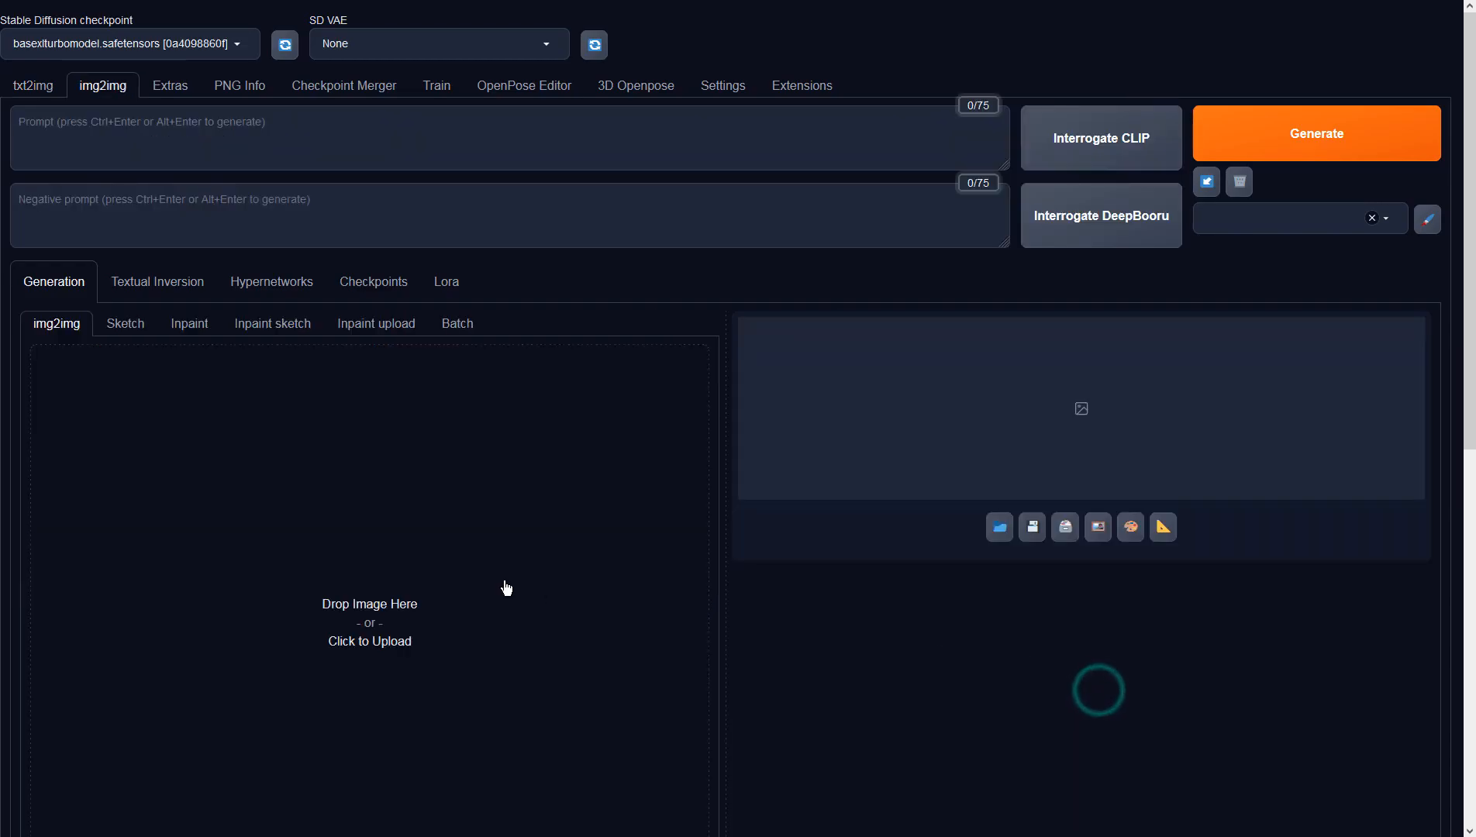
scroll(411, 476, down, 8)
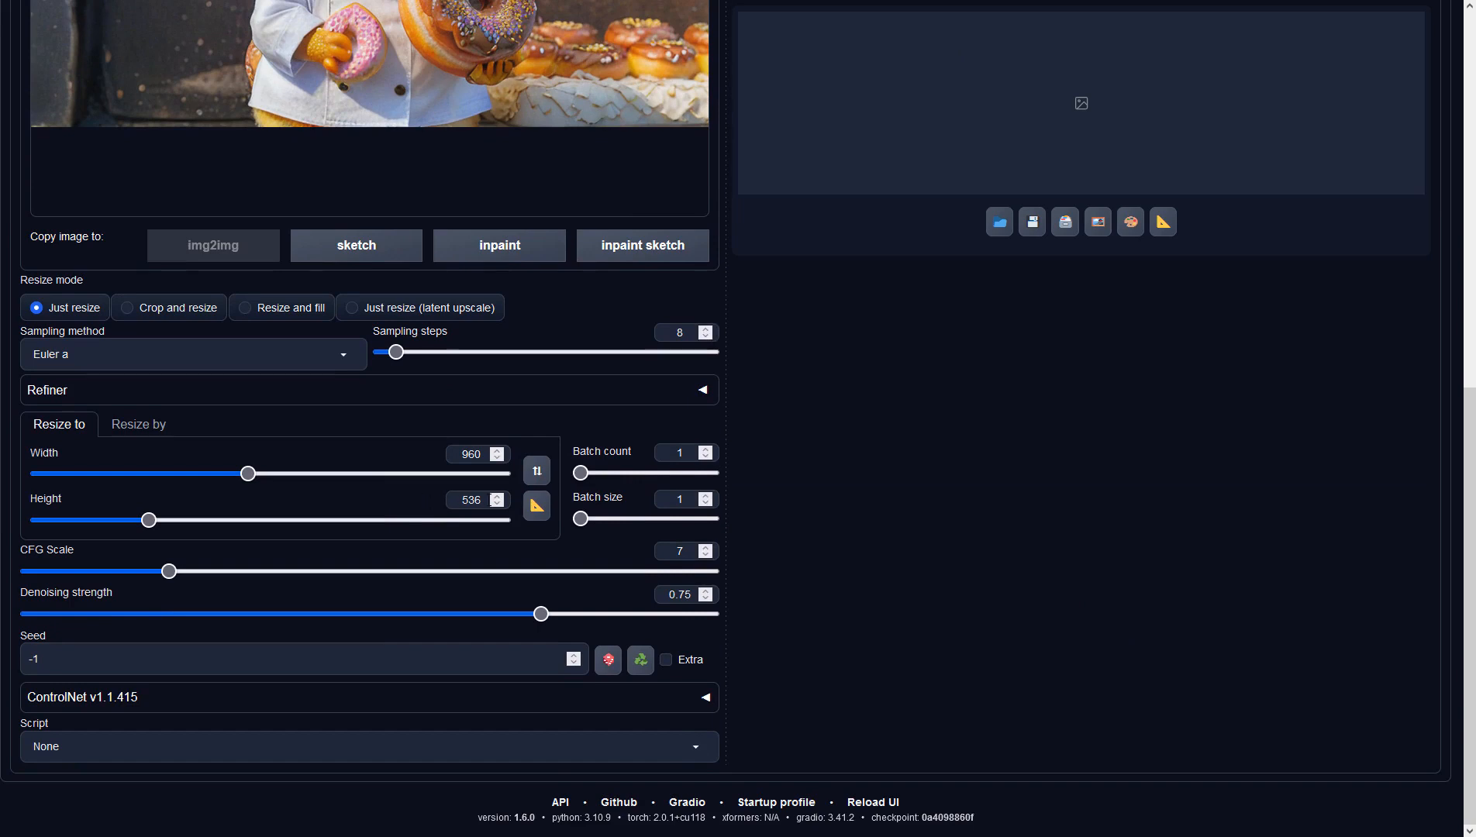
double_click(687, 551)
text(2)
click(302, 357)
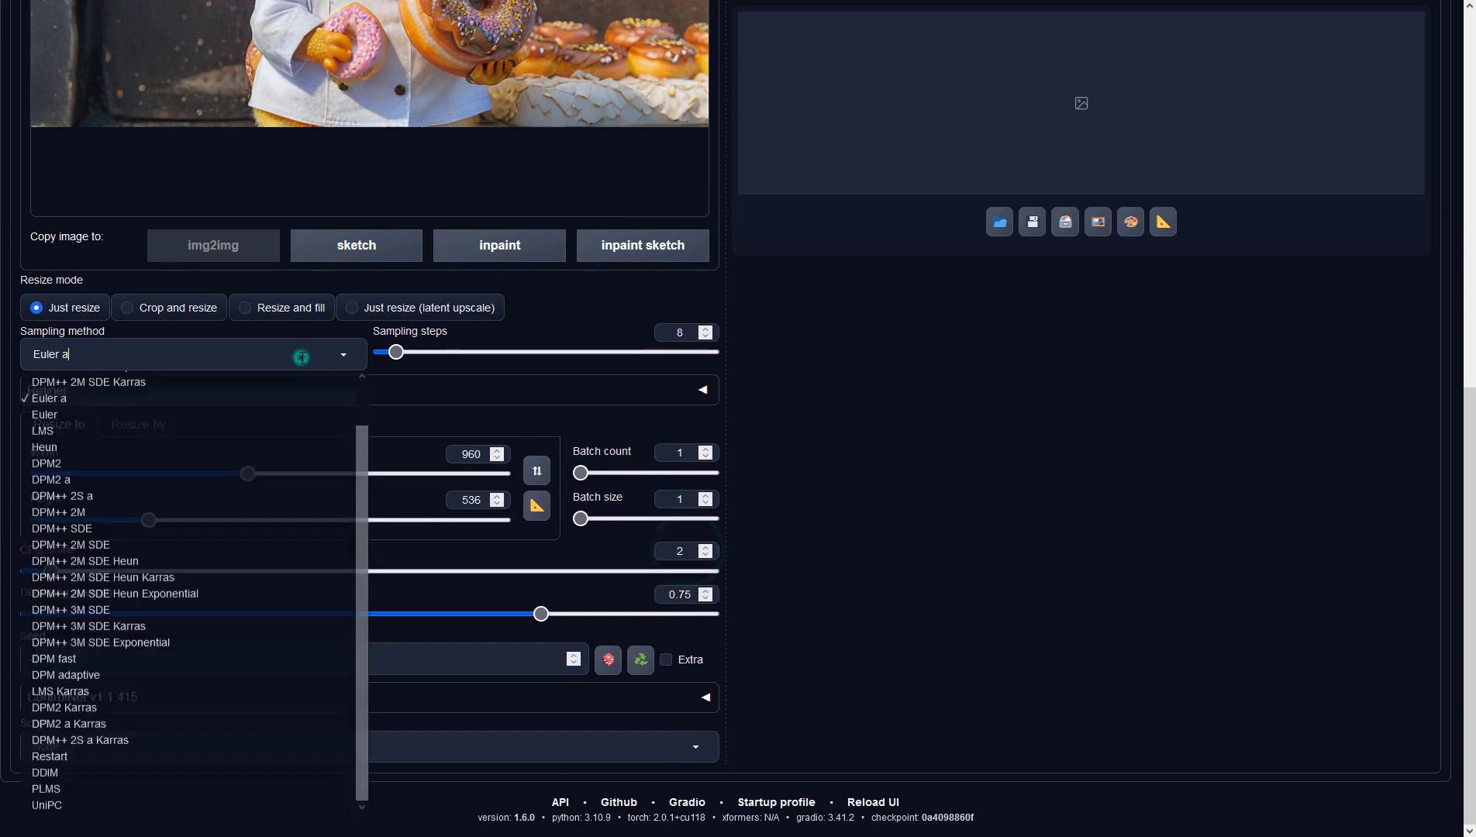
click(107, 527)
click(882, 489)
Generate an img2img variation of the duck image and inspect it at full size.
scroll(882, 489, up, 8)
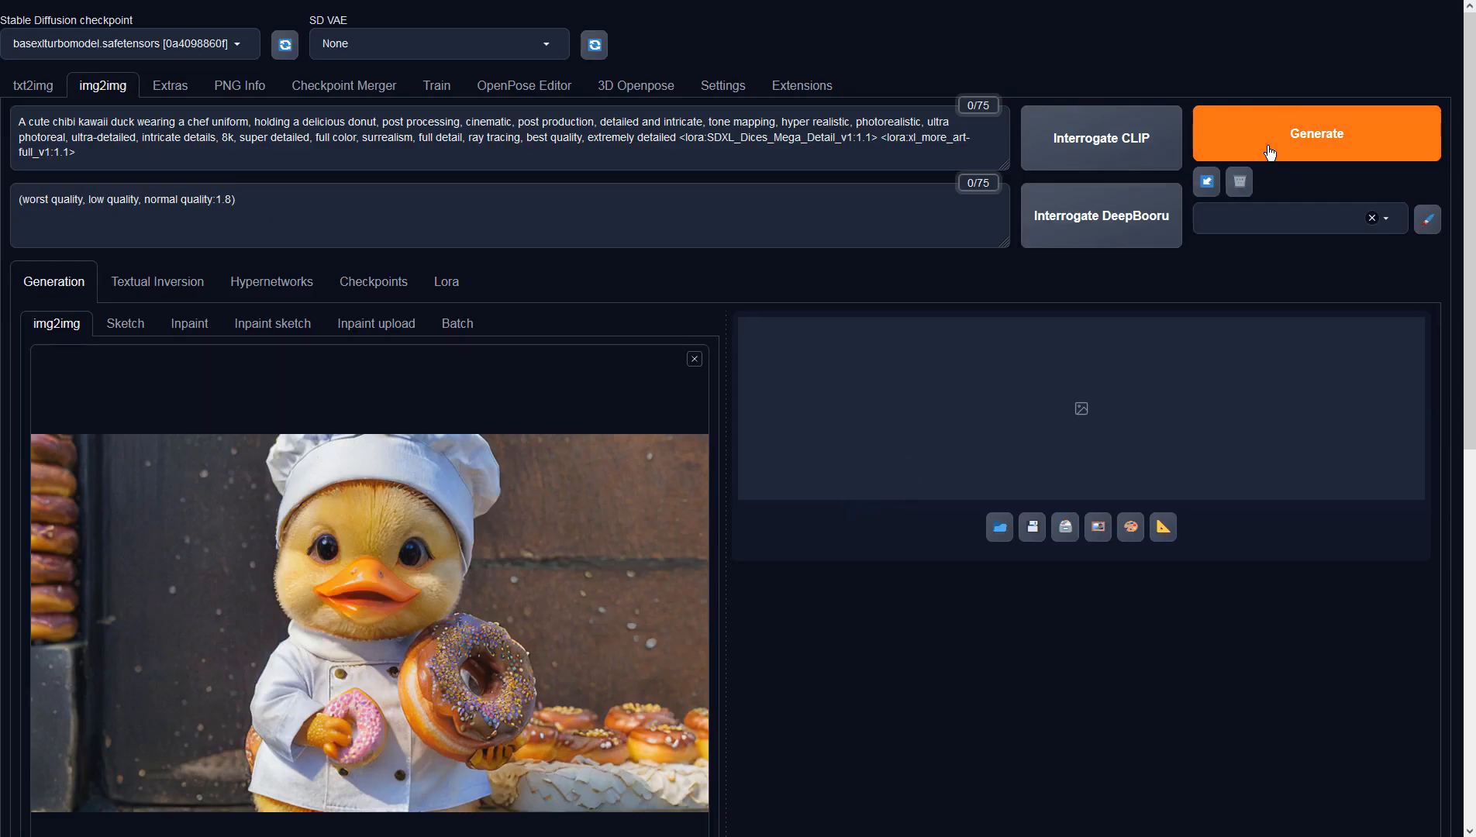
click(1269, 147)
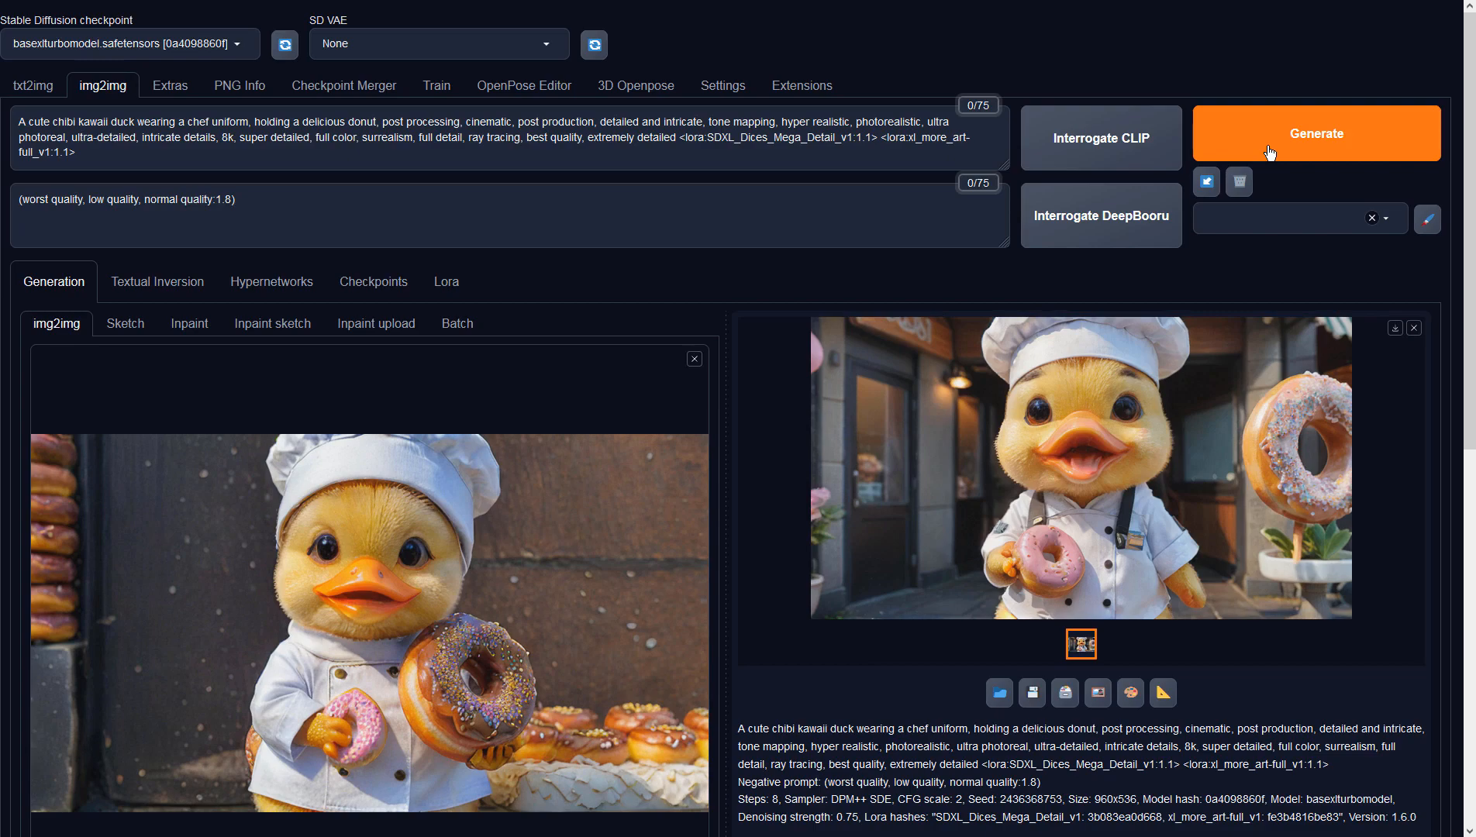
click(1147, 380)
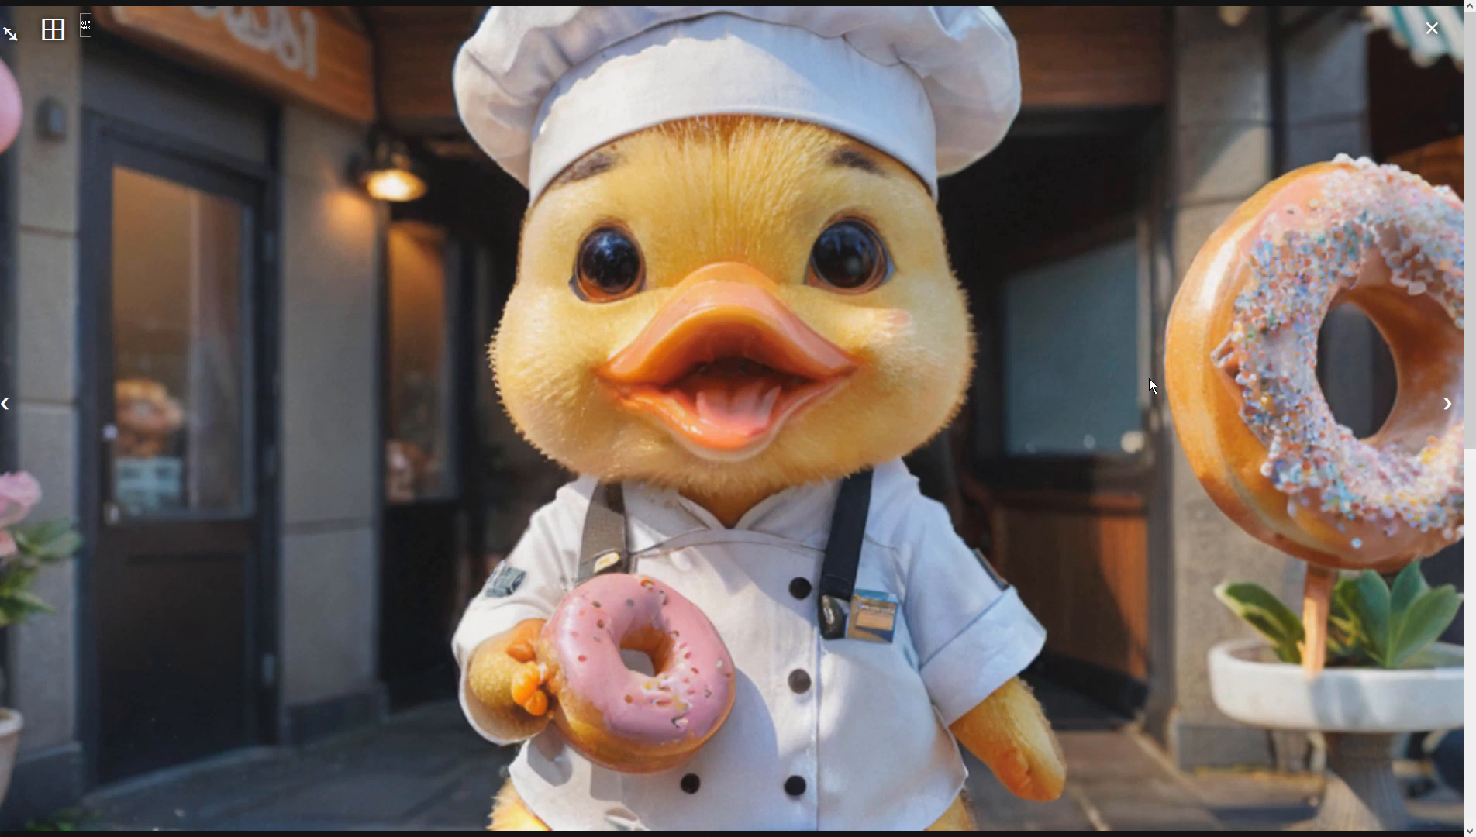
click(1149, 378)
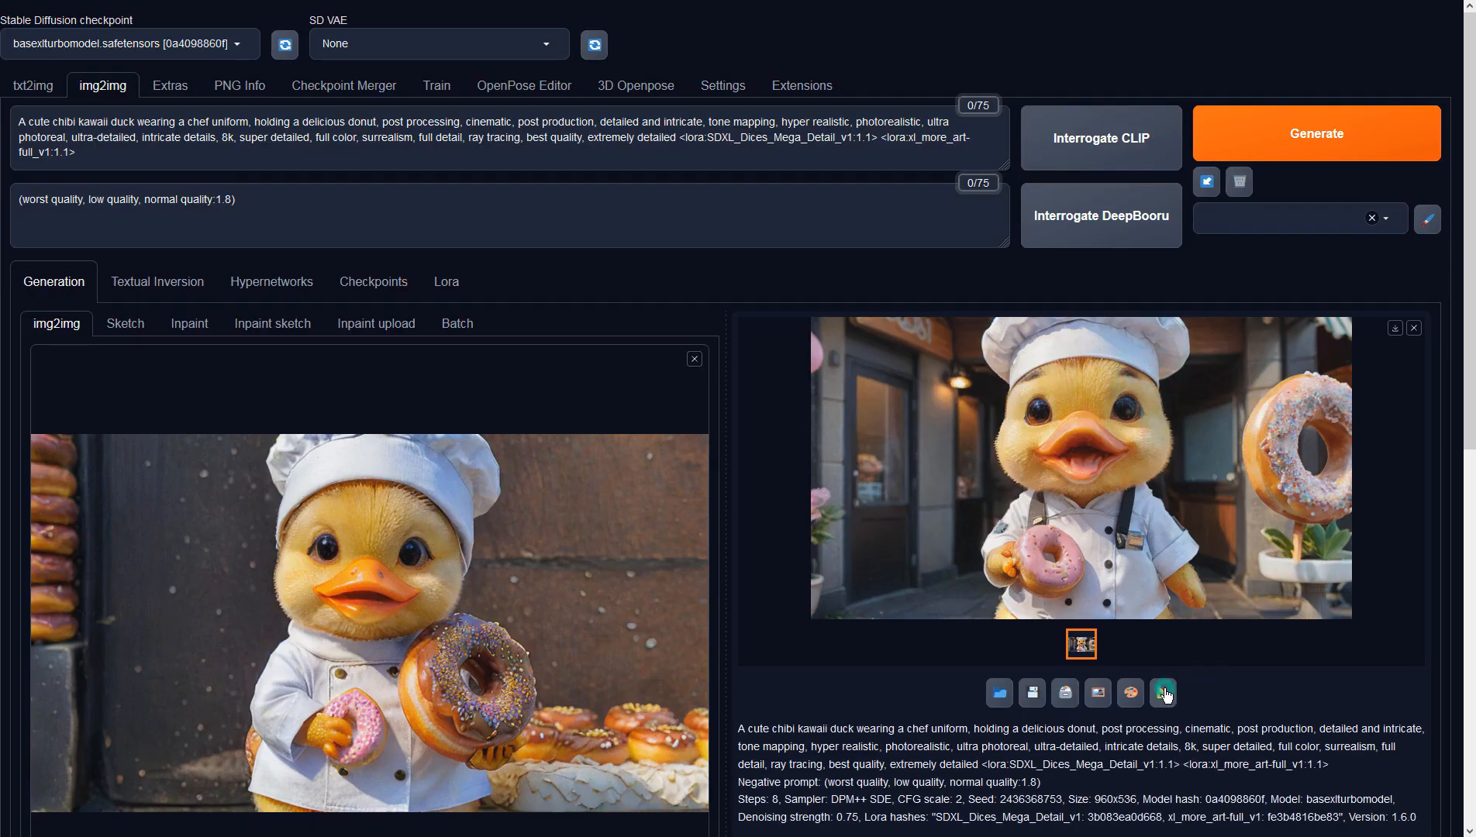
Send the img2img variation to Extras and set Resize to 1 with the 4x-UltraSharp upscaler.
click(1163, 691)
drag(684, 412, 635, 412)
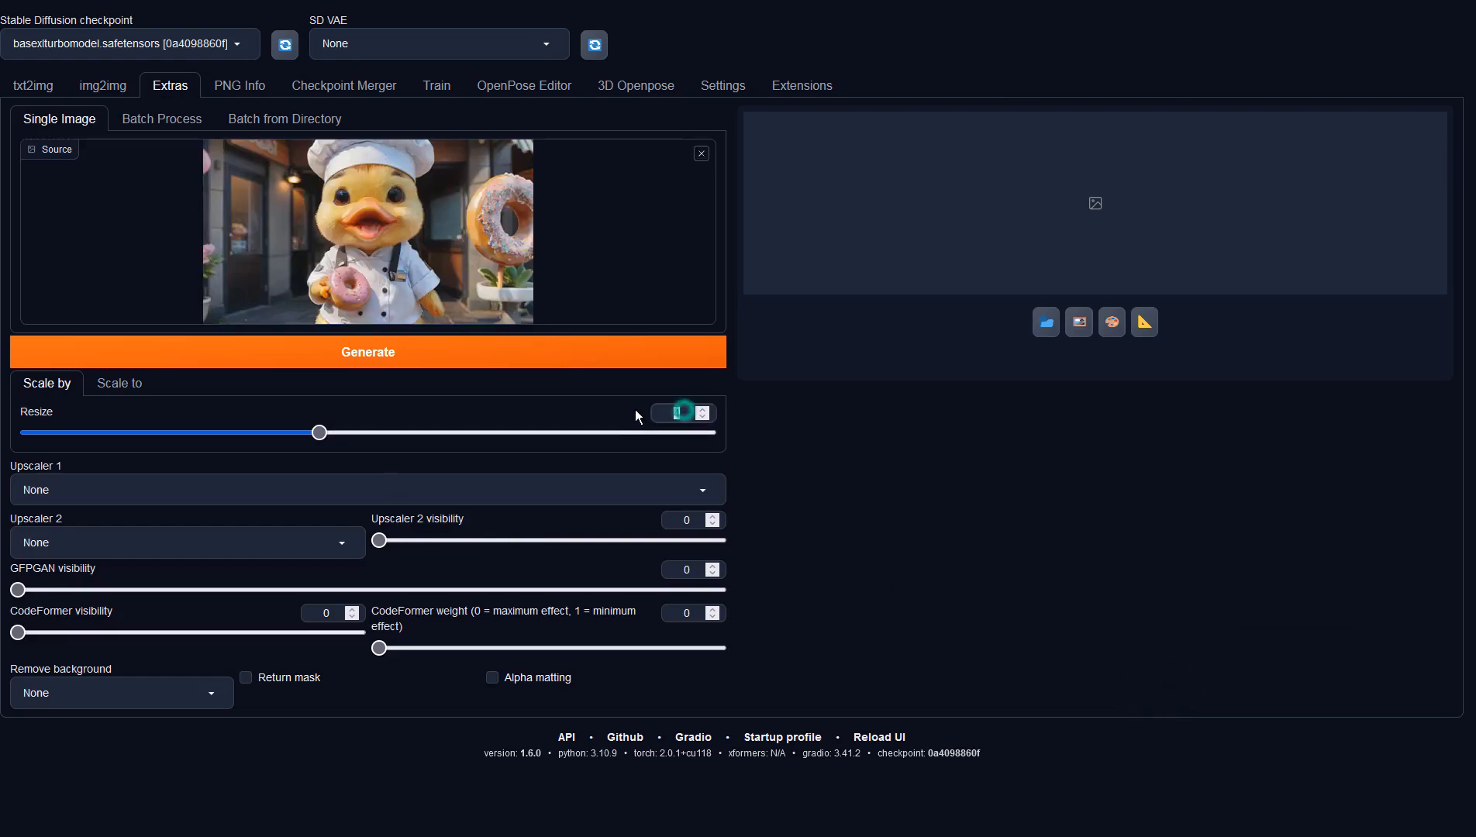
text(1)
click(531, 490)
click(47, 368)
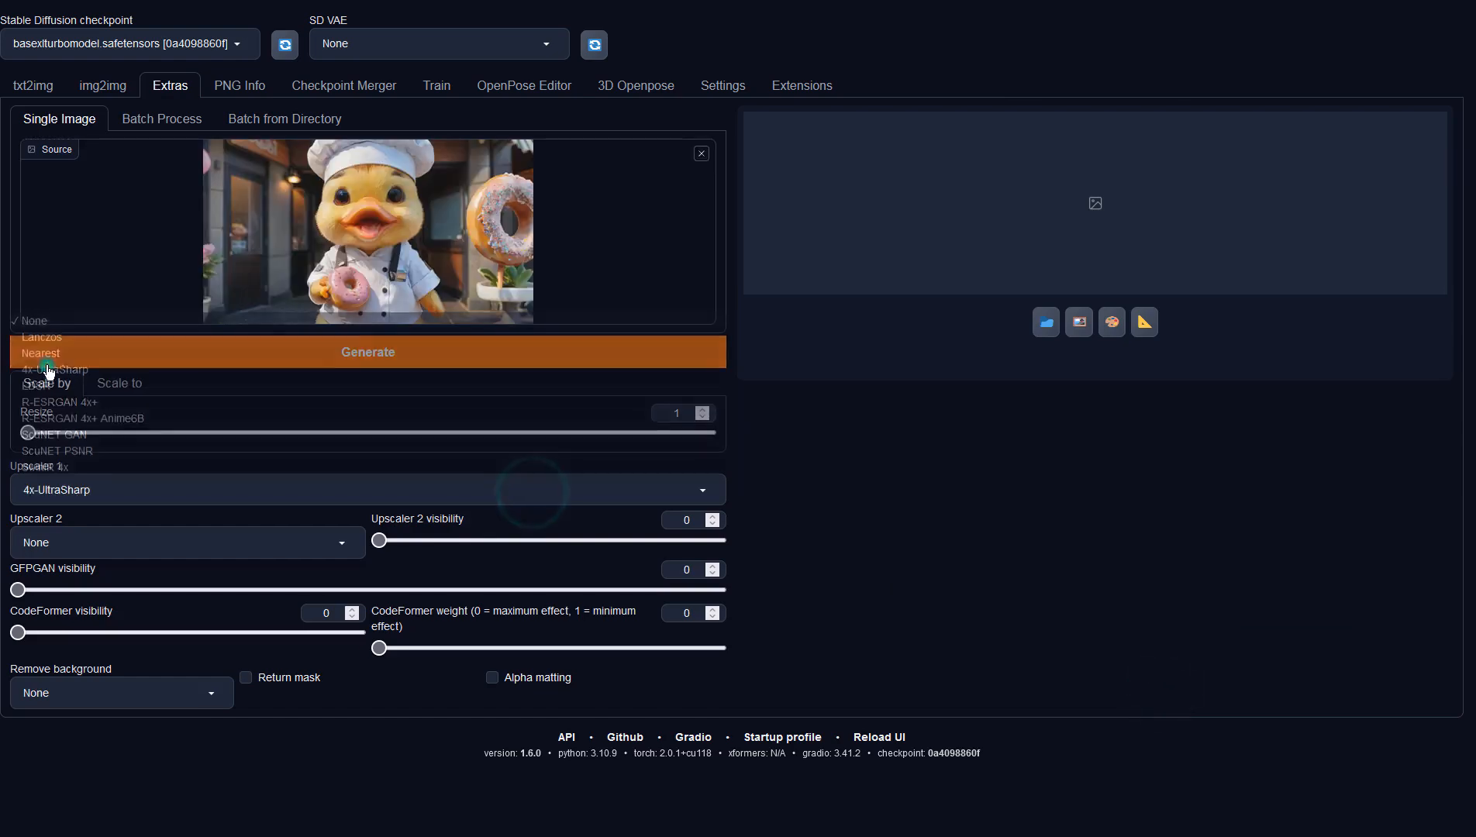
Process the image with the chosen upscaler and inspect the result at full size.
click(197, 362)
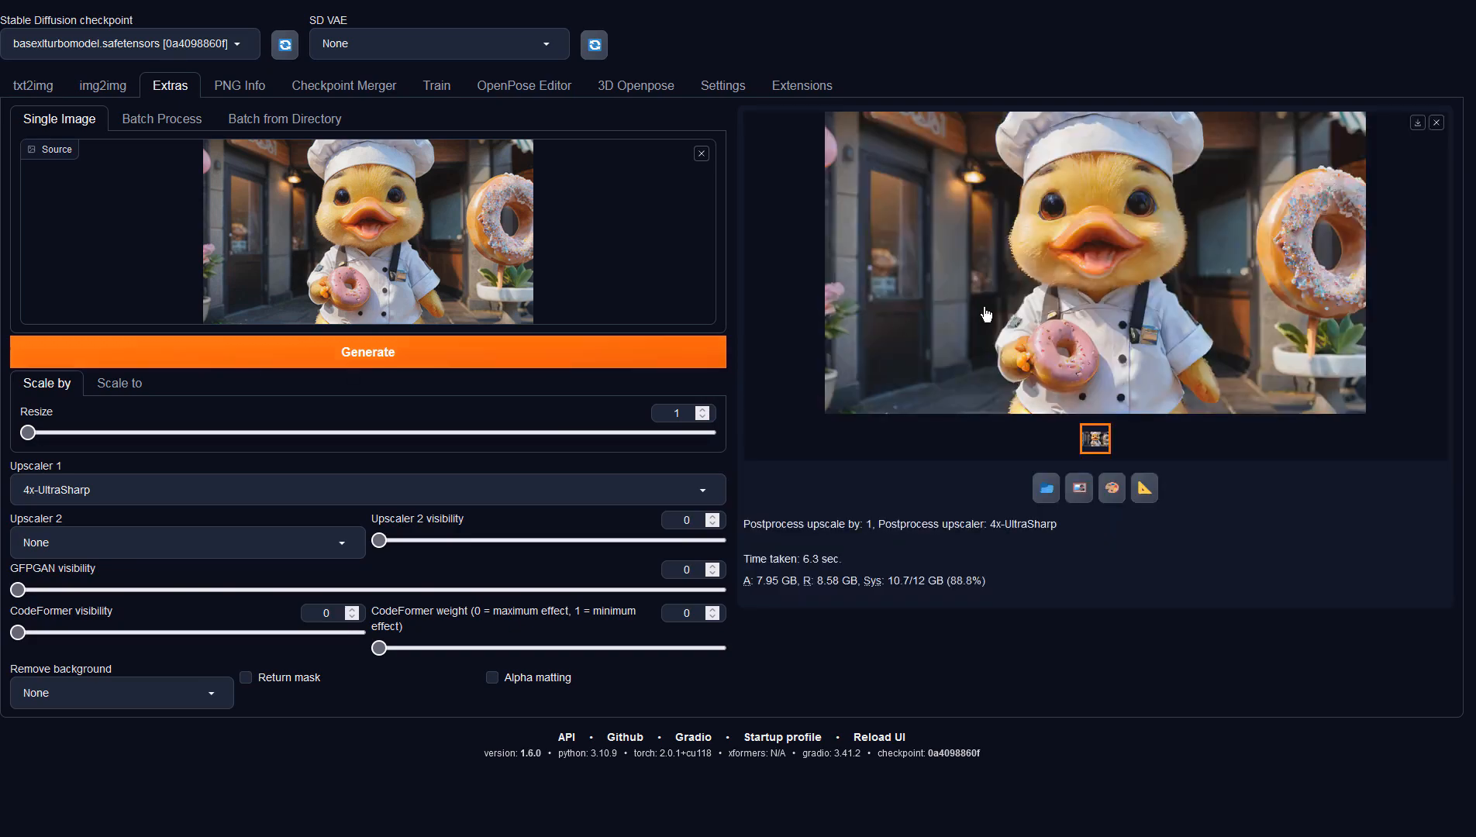
click(1100, 294)
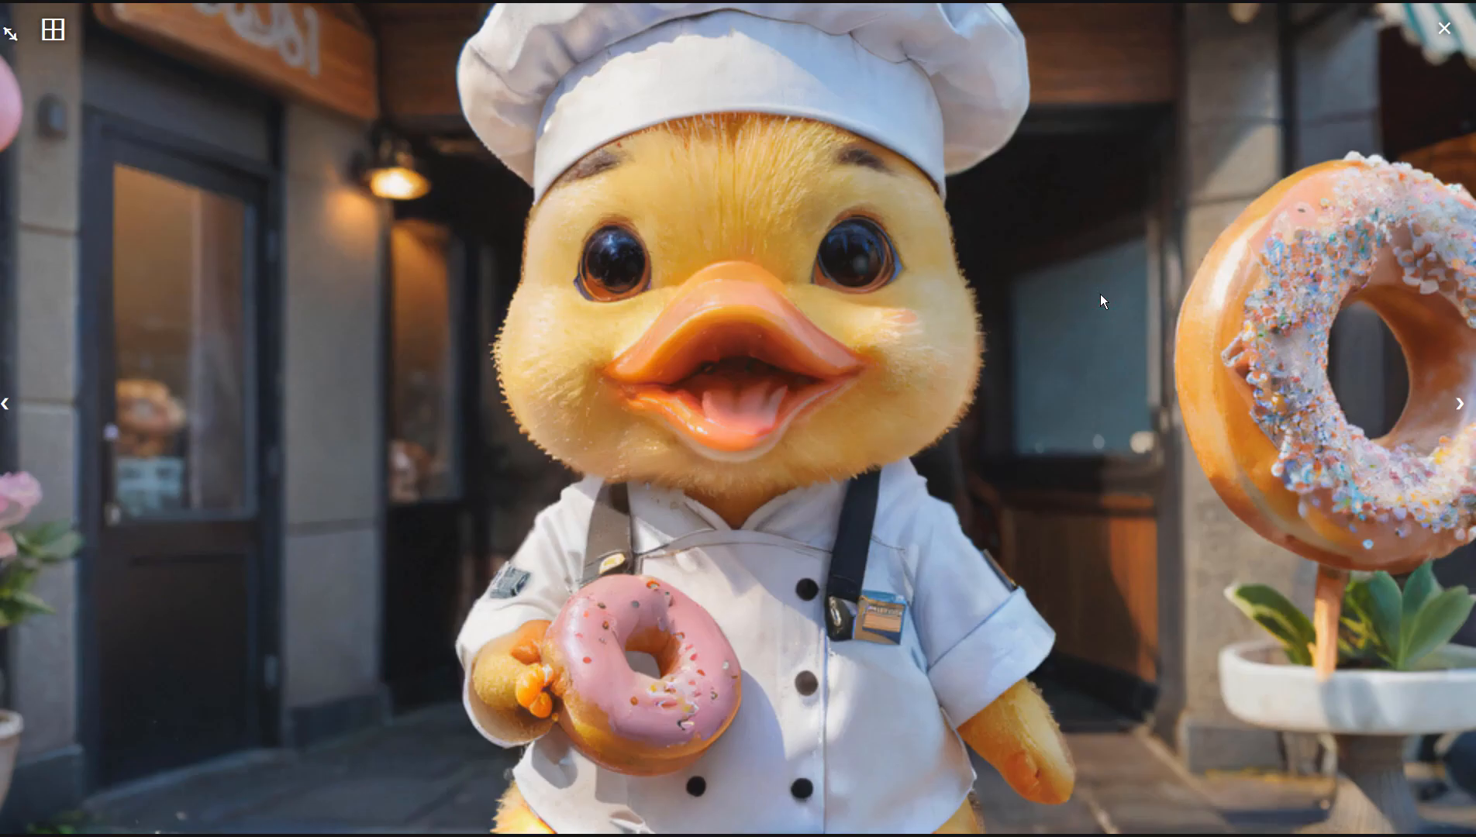
click(1100, 300)
Return to img2img, raise the denoising strength to 0.9, and generate another variation to view at full size.
click(97, 86)
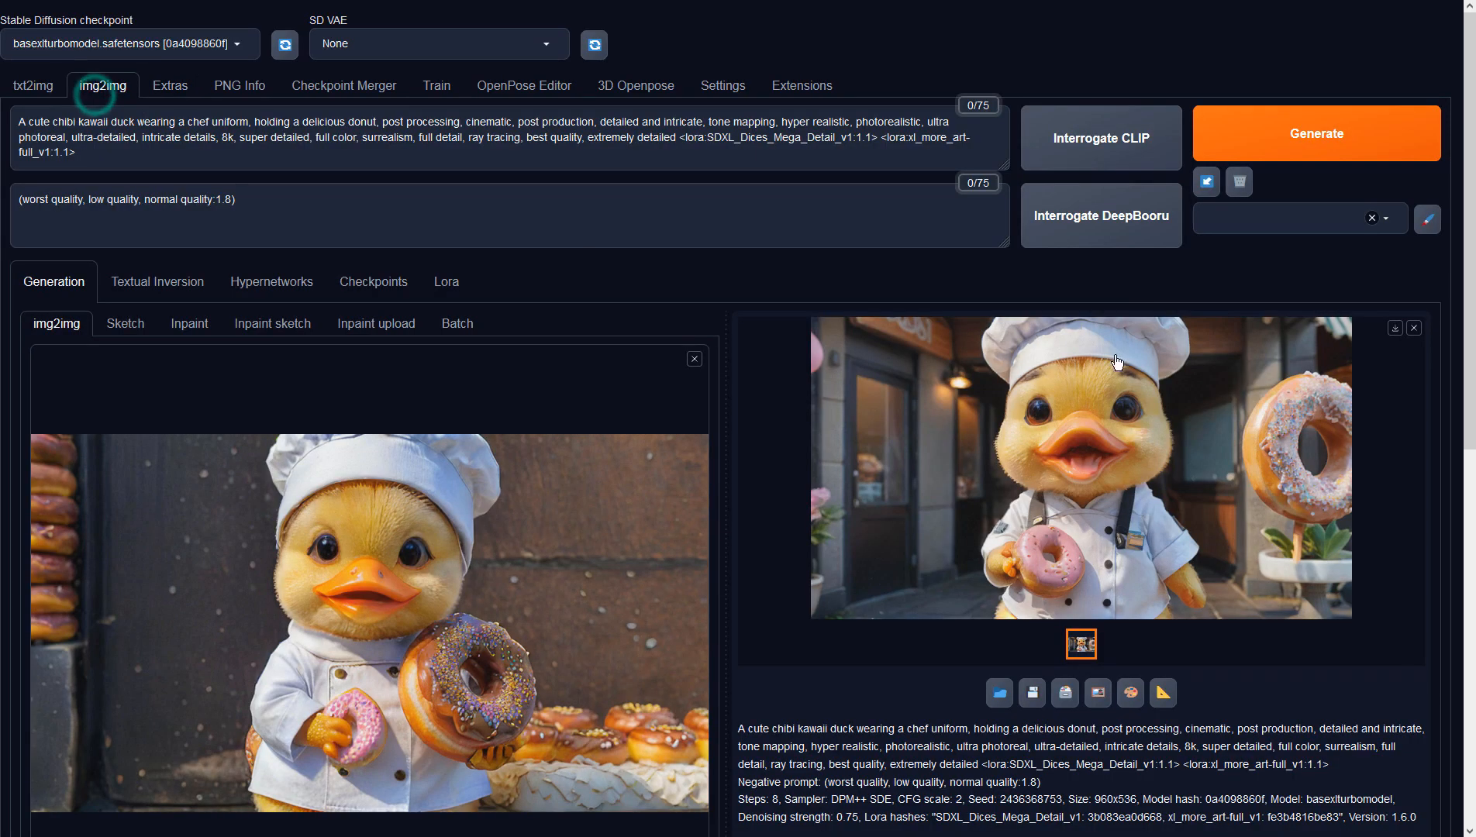
scroll(791, 662, down, 4)
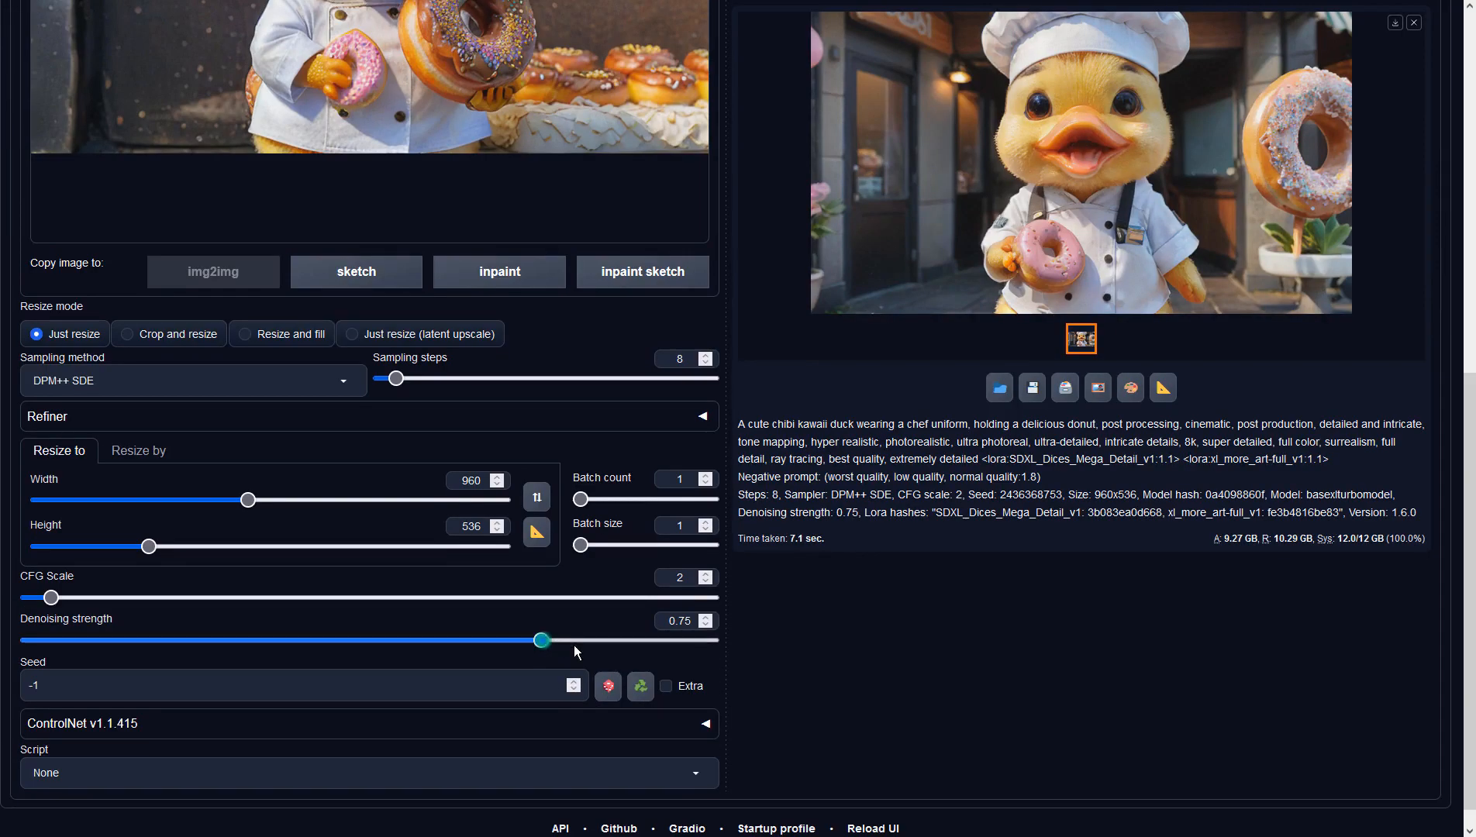
drag(575, 646, 648, 656)
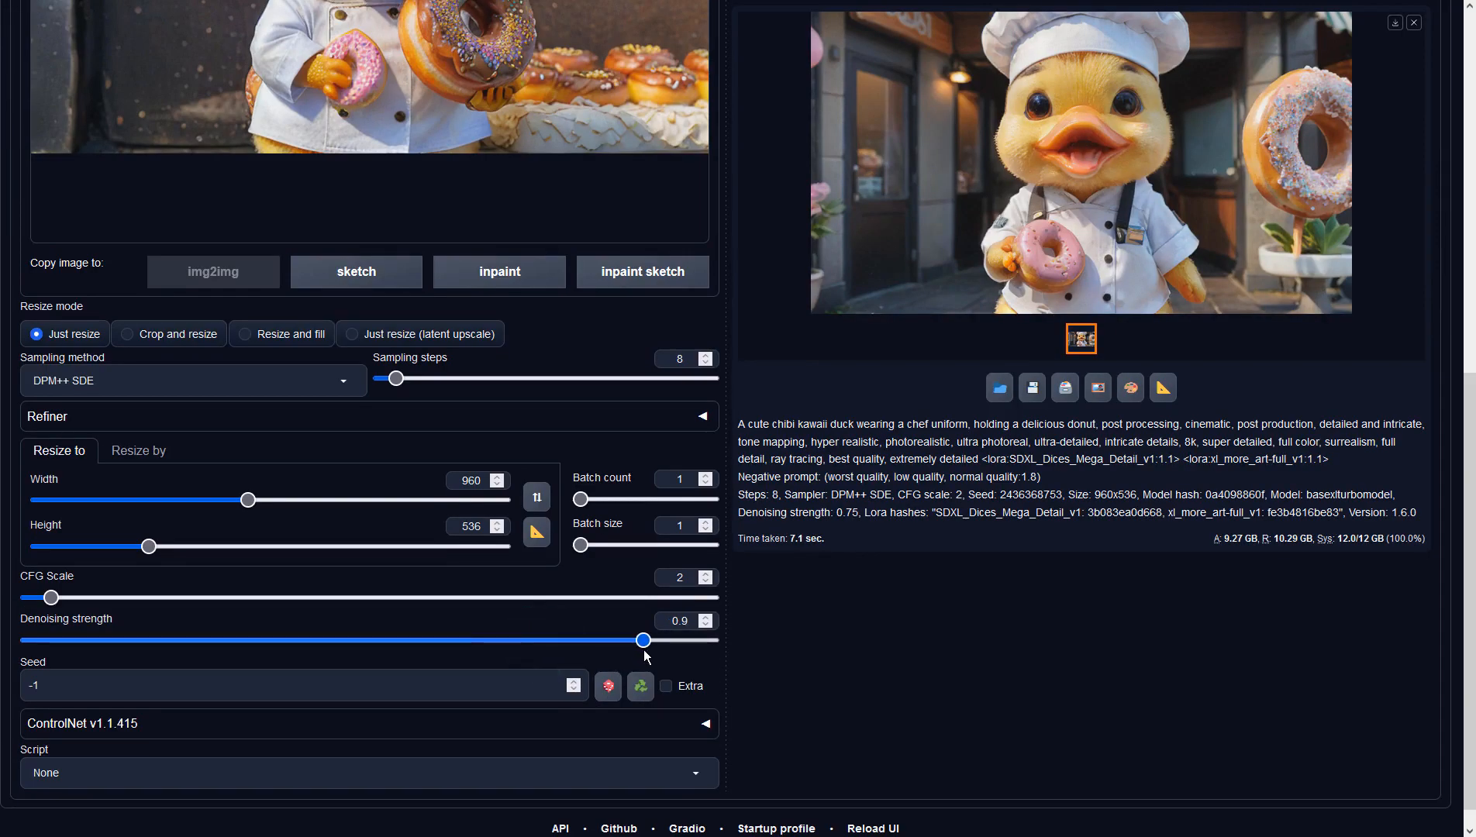
scroll(1334, 202, up, 4)
click(1334, 149)
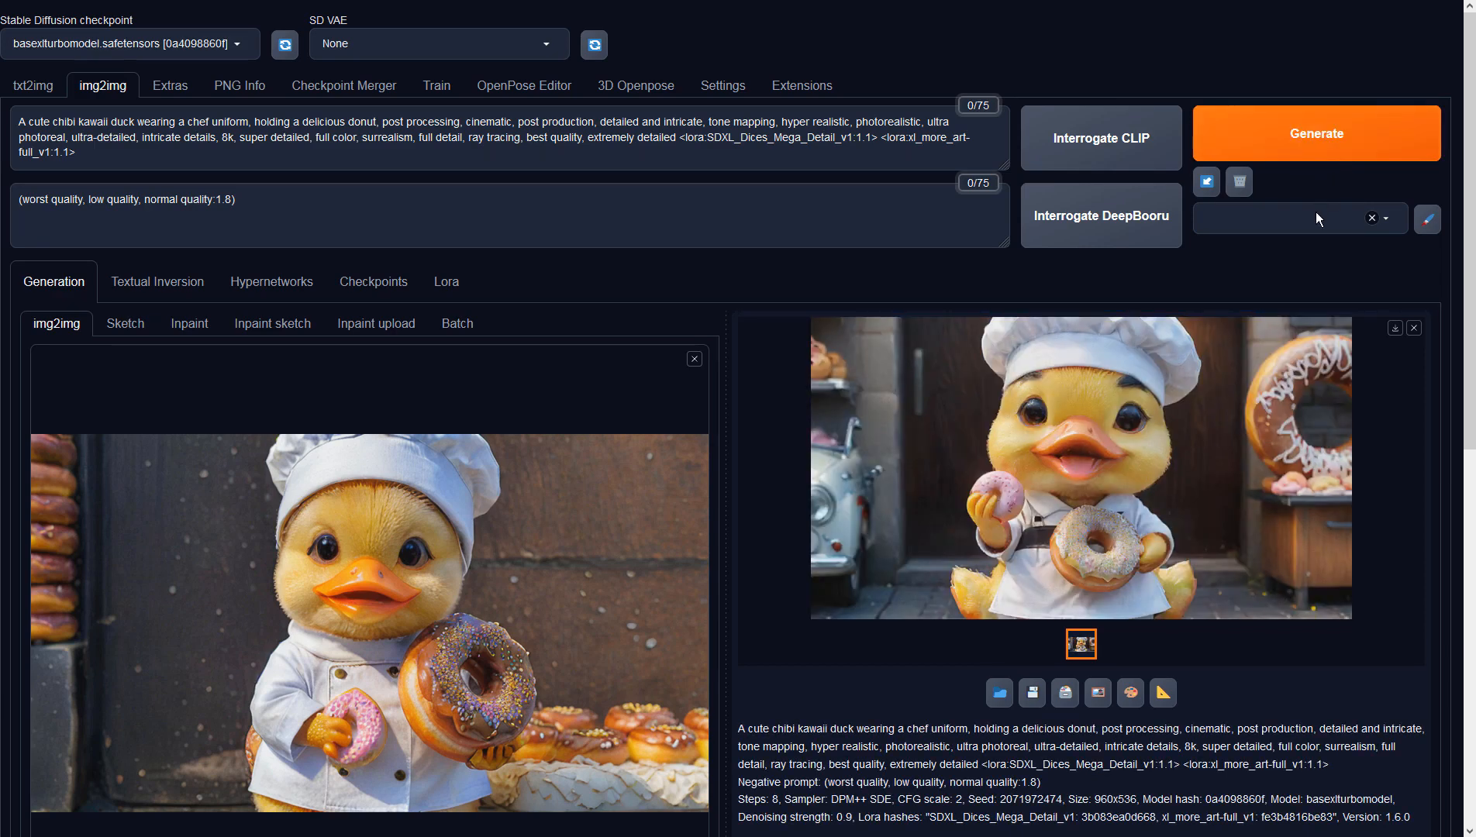
click(1262, 382)
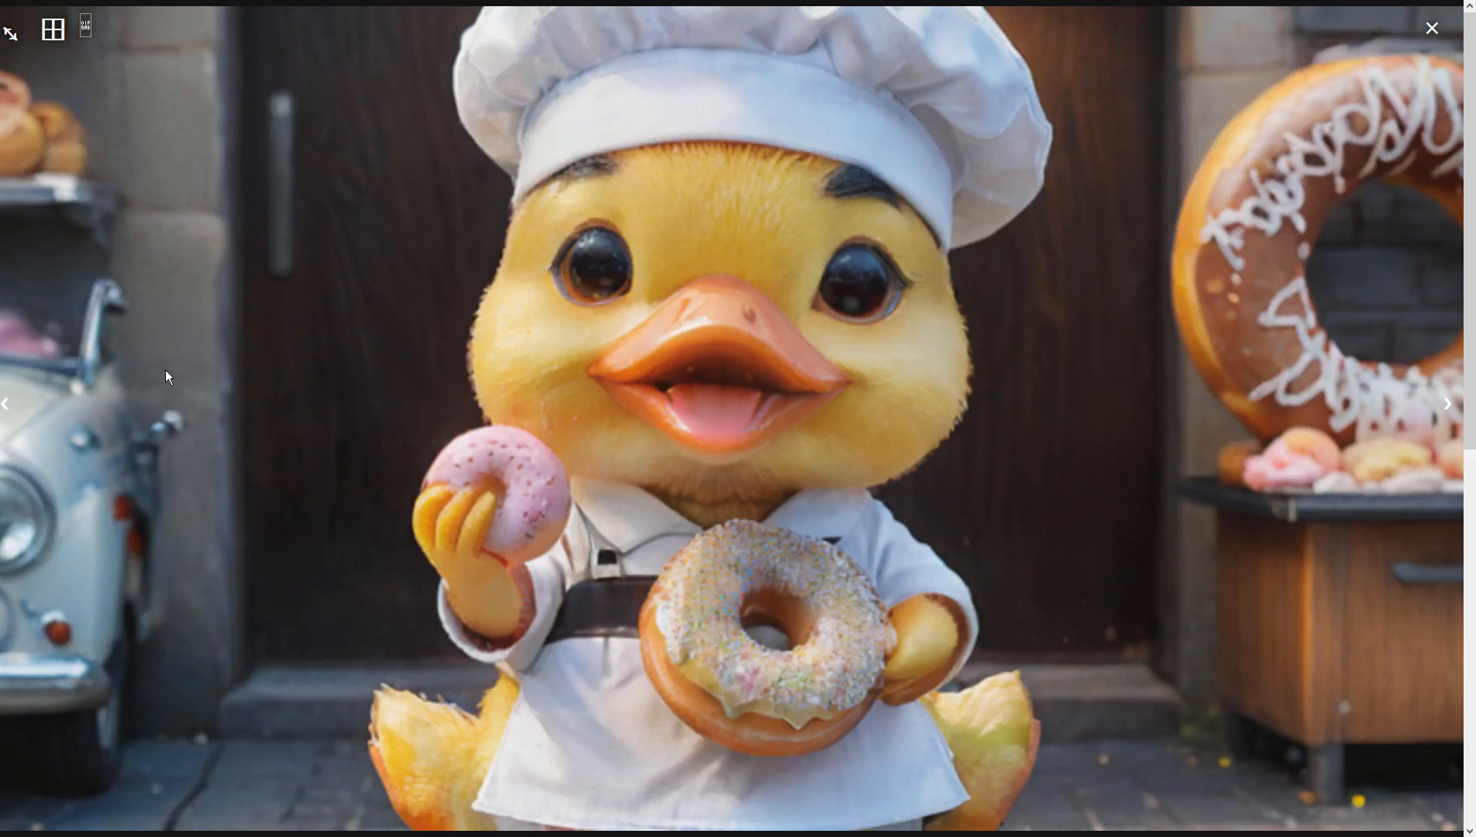
Feed the latest duck variation back into img2img as the source, generate a new image and inspect it at full size.
click(1017, 517)
click(1101, 695)
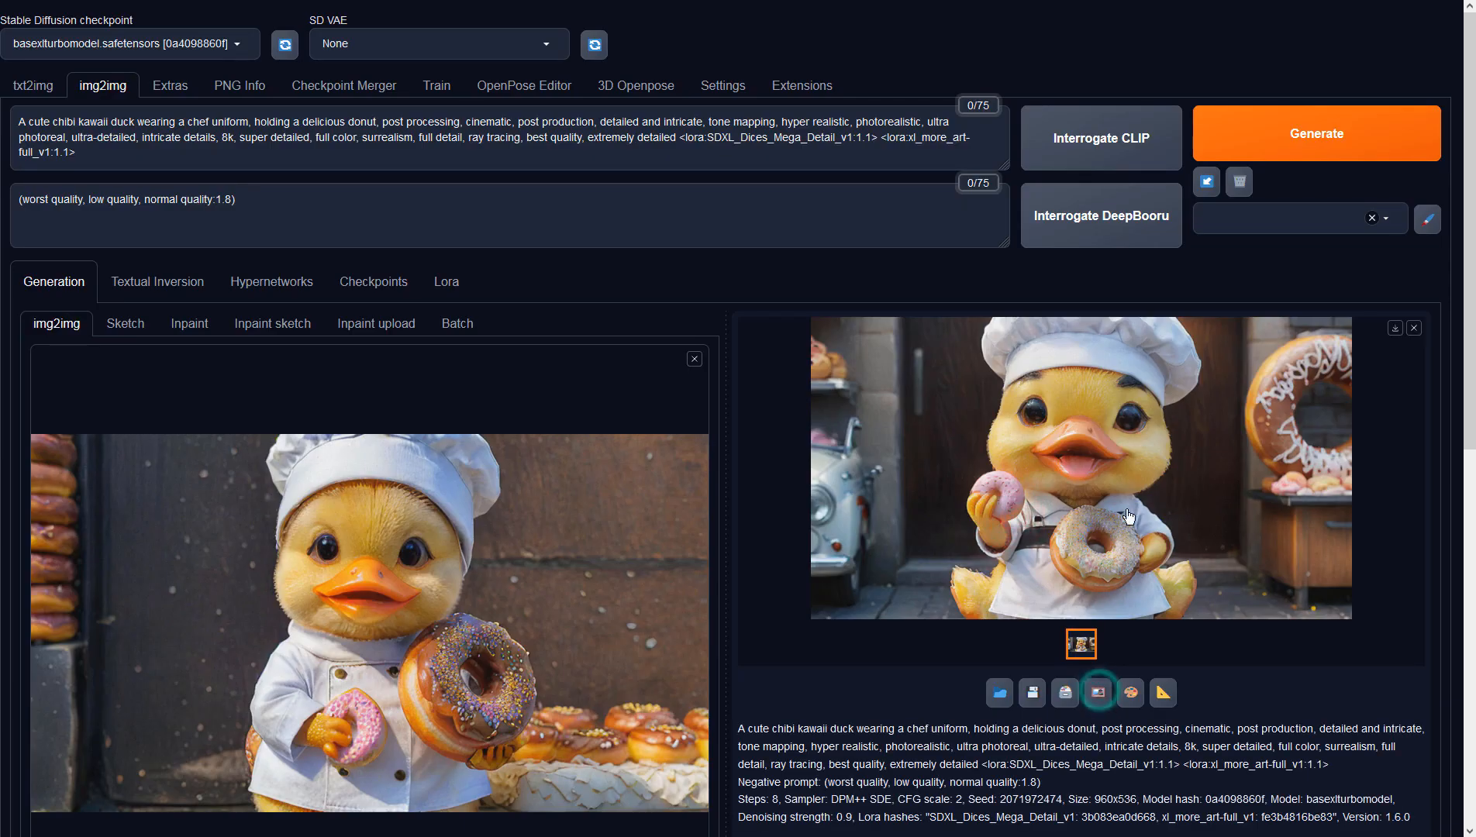
click(1278, 147)
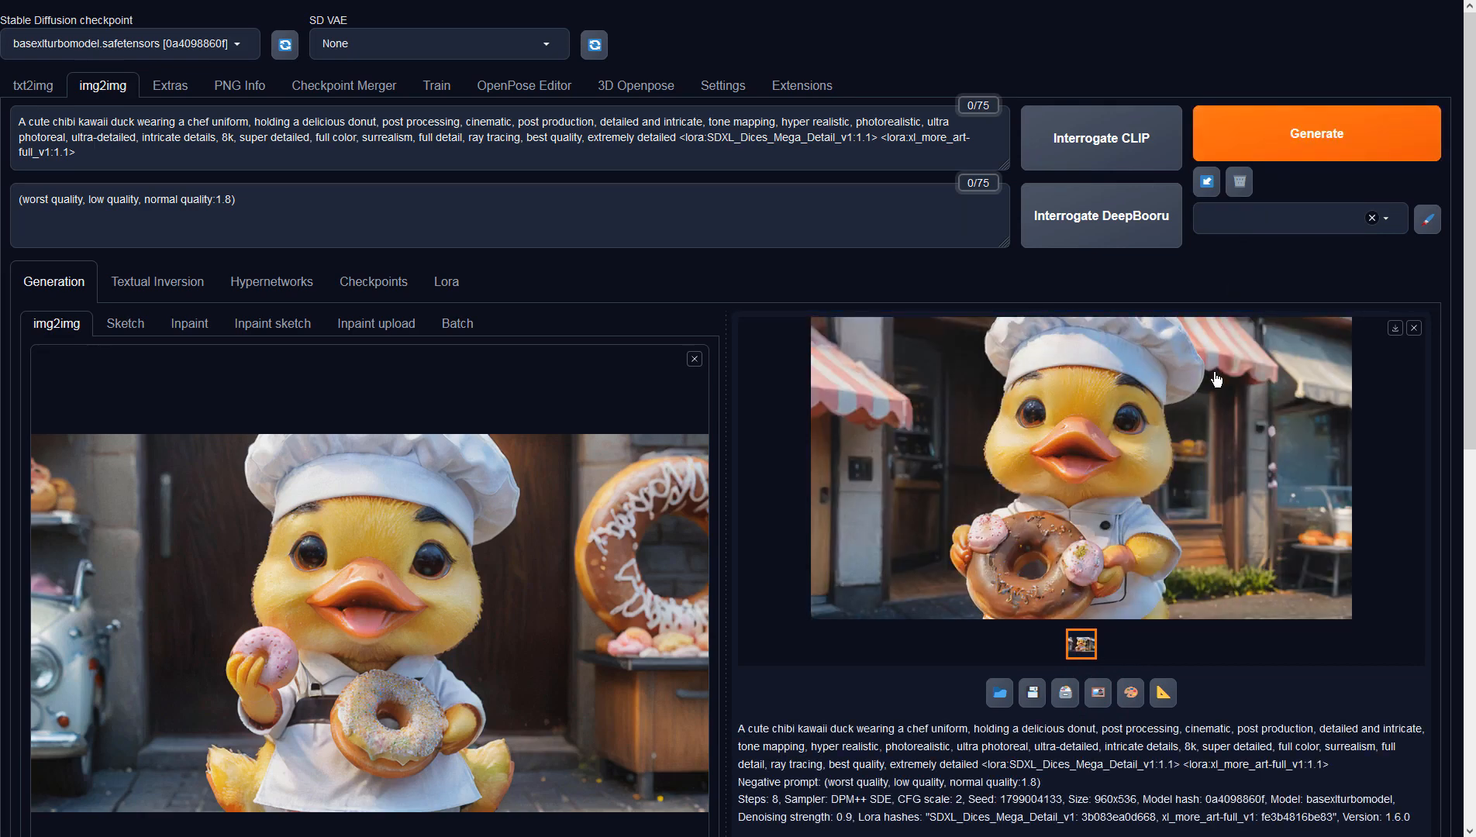
click(1215, 373)
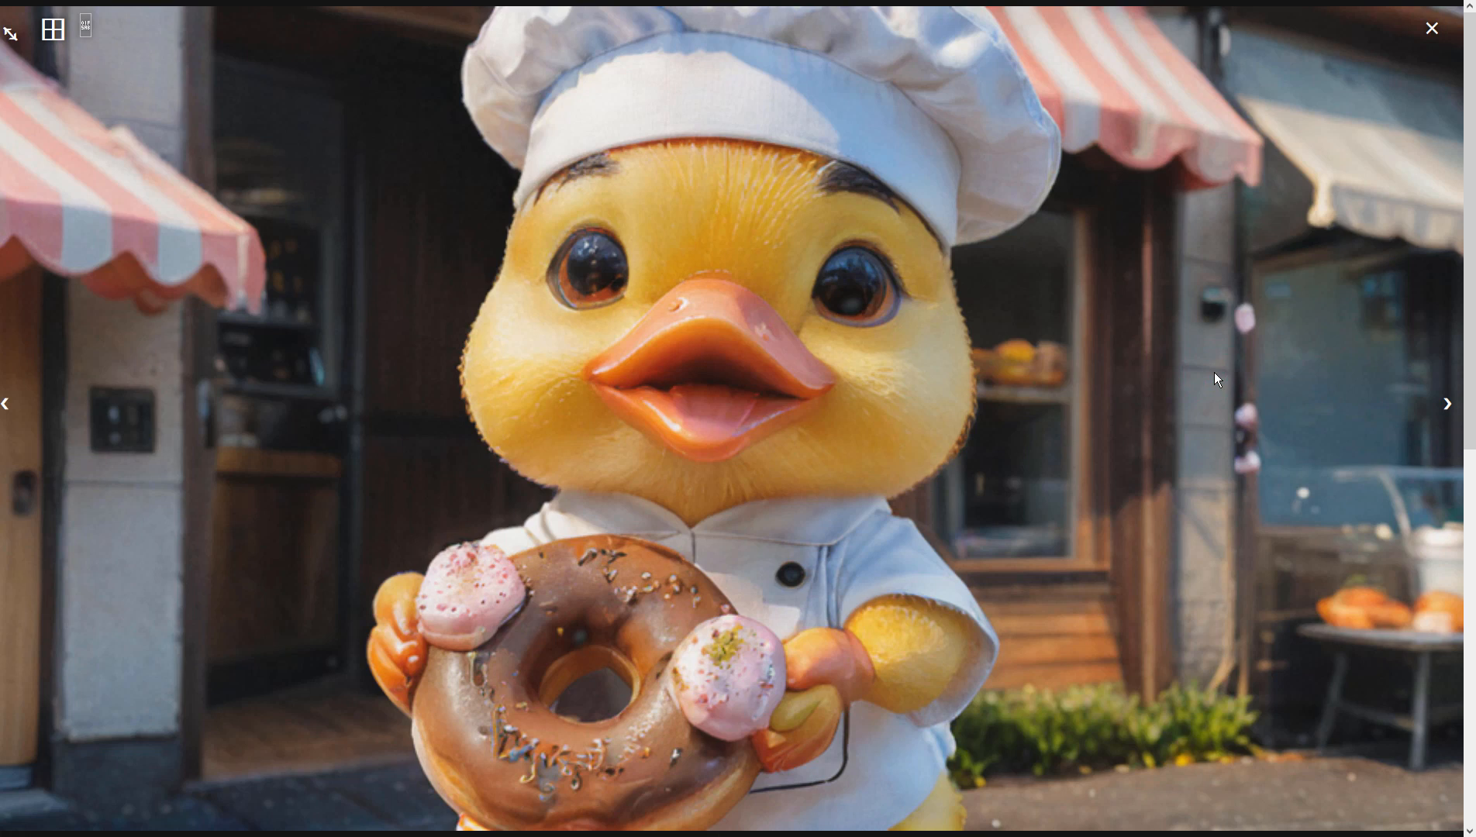
click(1214, 372)
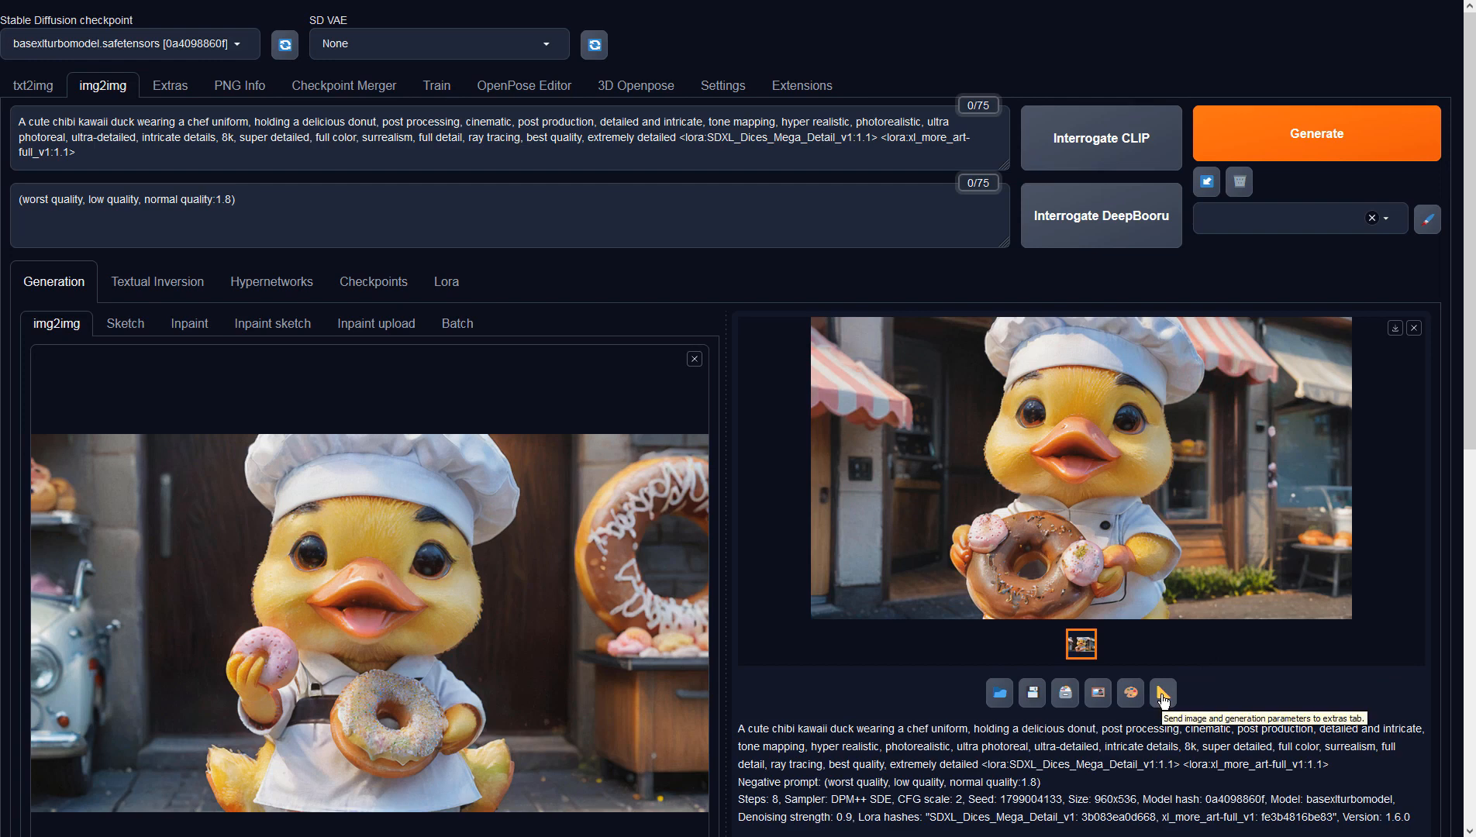
Send the variation with the striped awnings to img2img as the new source image and generate another variation.
click(1129, 693)
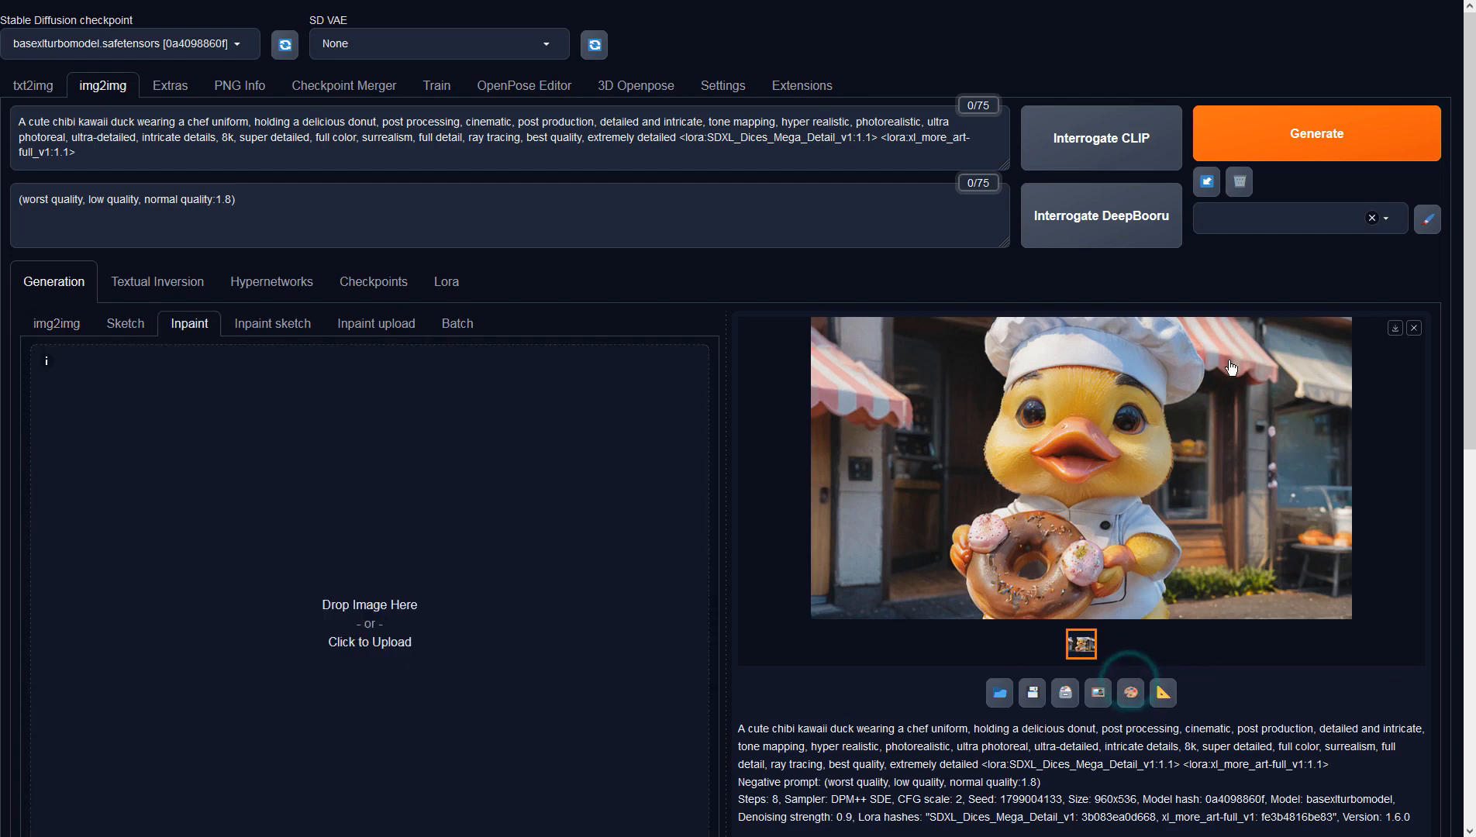
click(1107, 698)
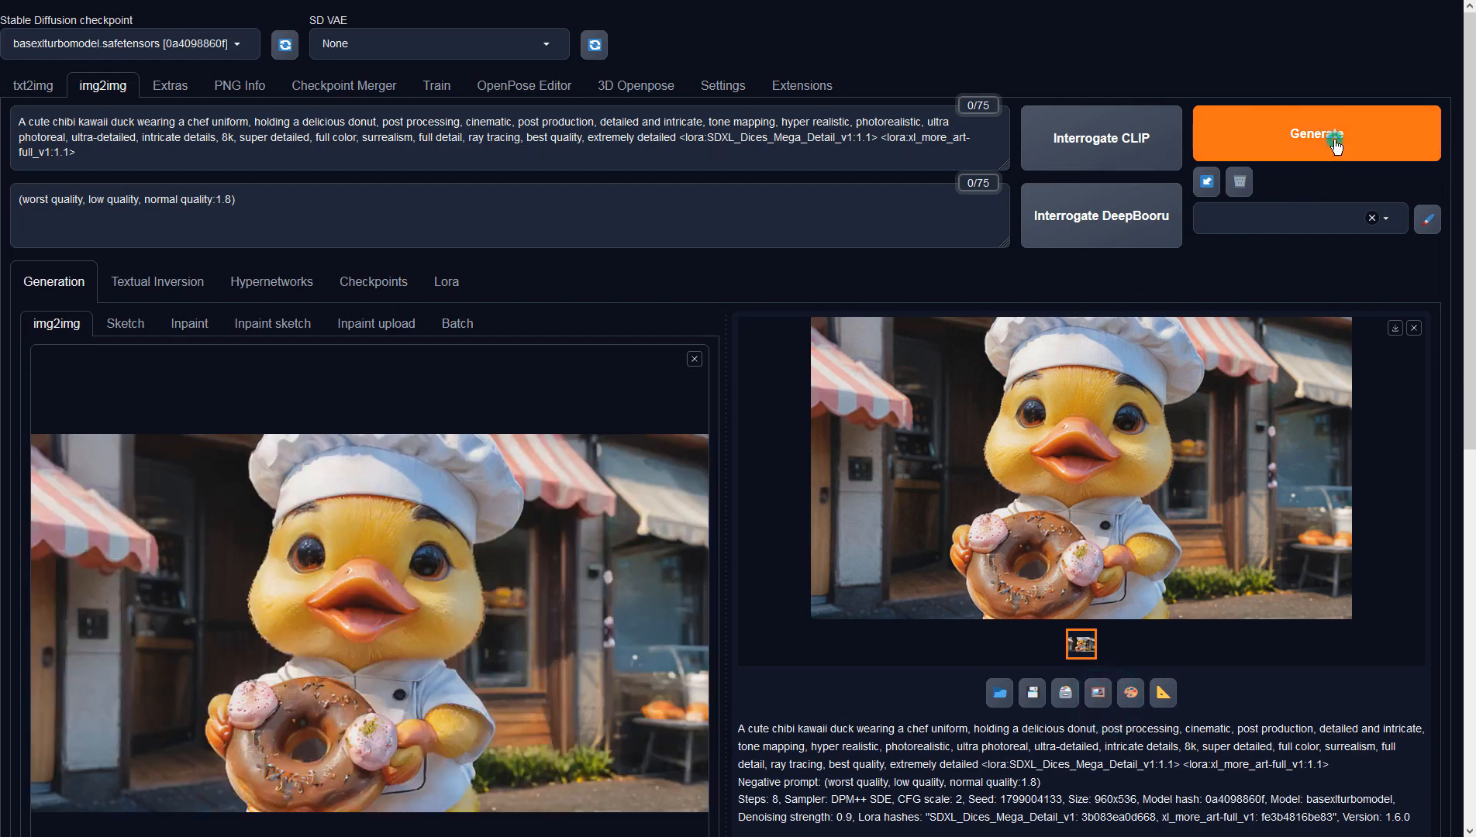
click(1332, 141)
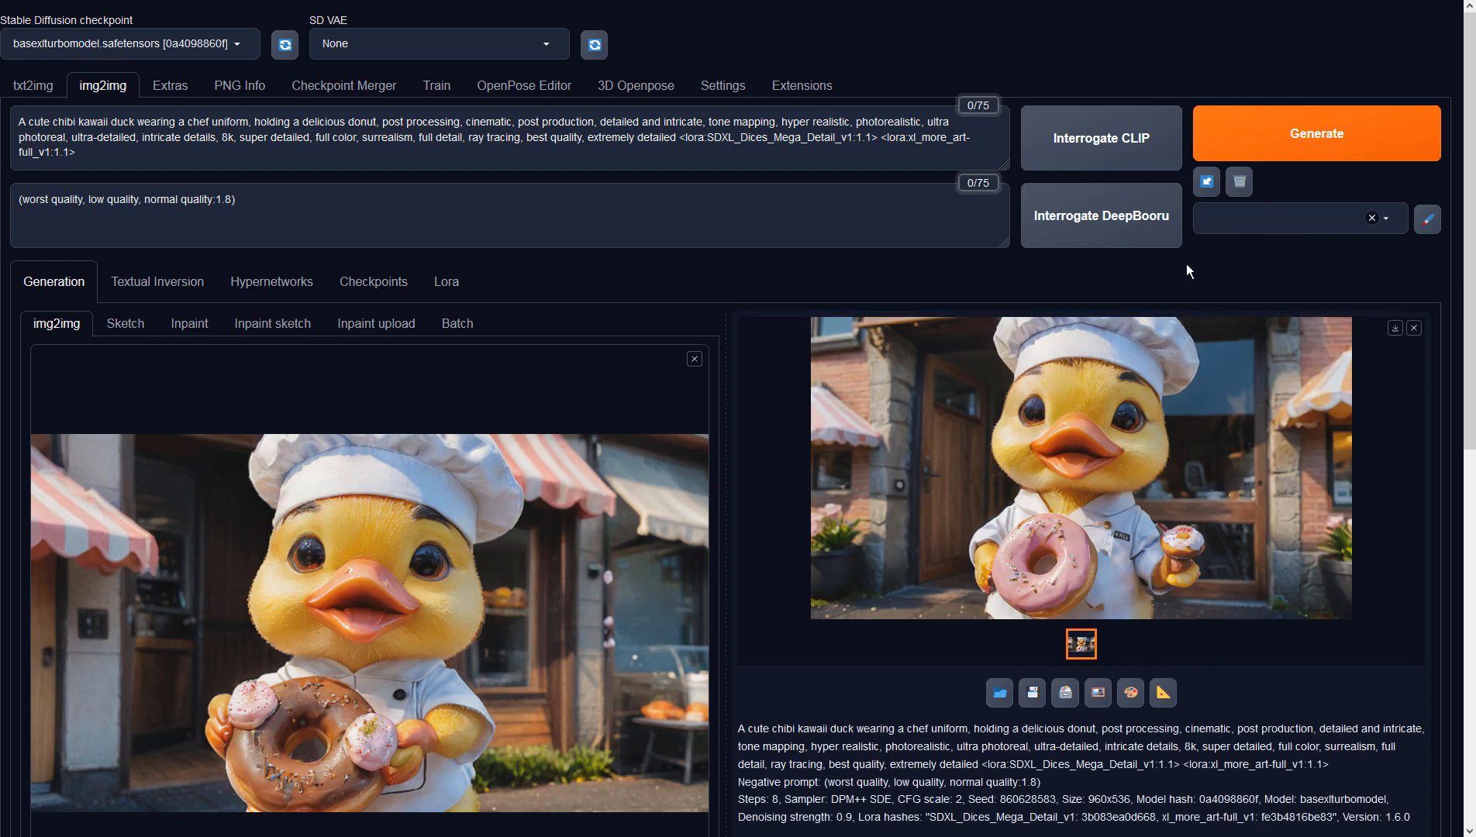
Lower the denoising strength to 0.65, generate another variation and inspect it at full size.
scroll(590, 508, down, 8)
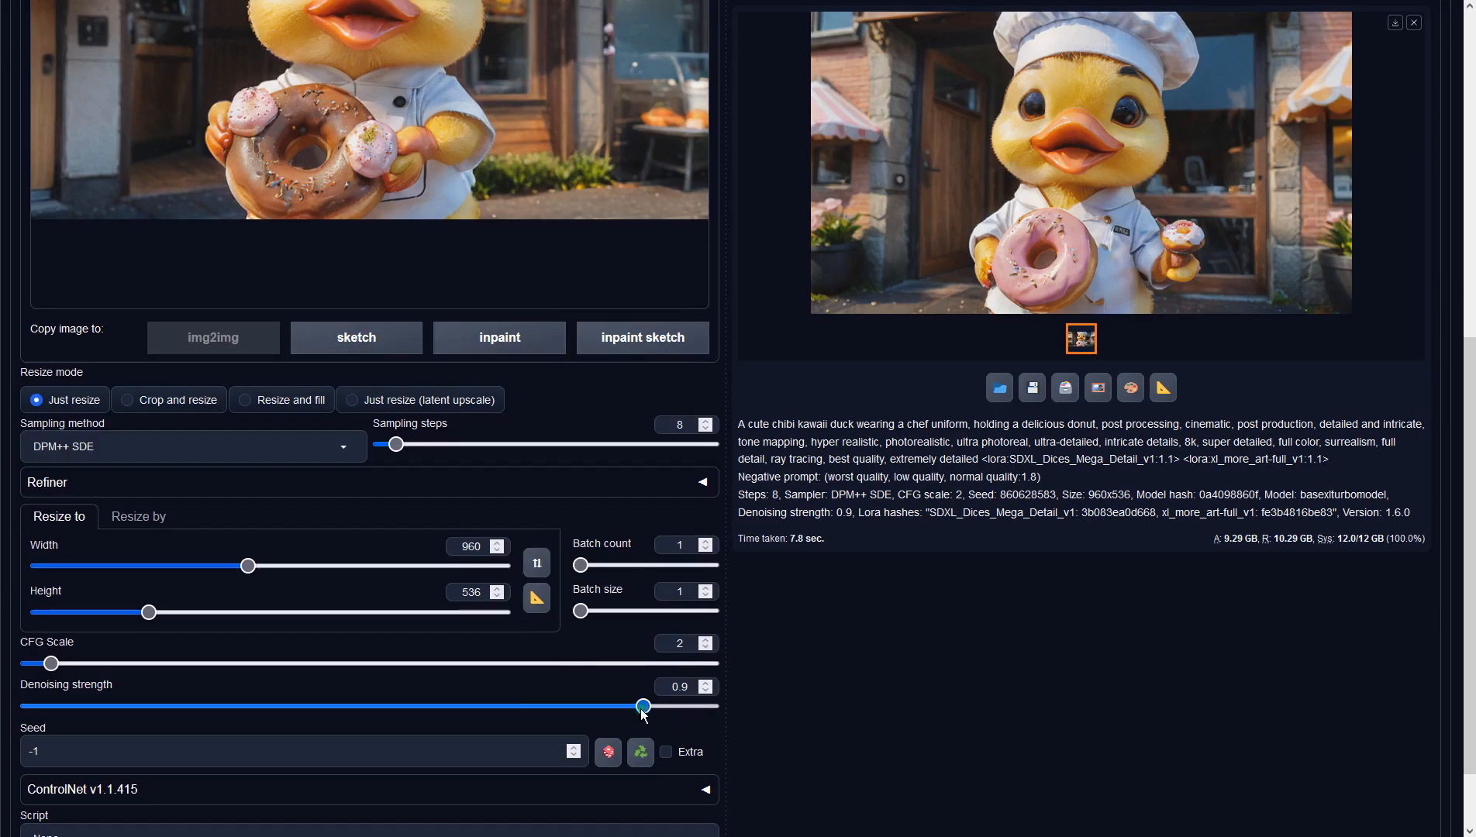
drag(634, 706, 484, 706)
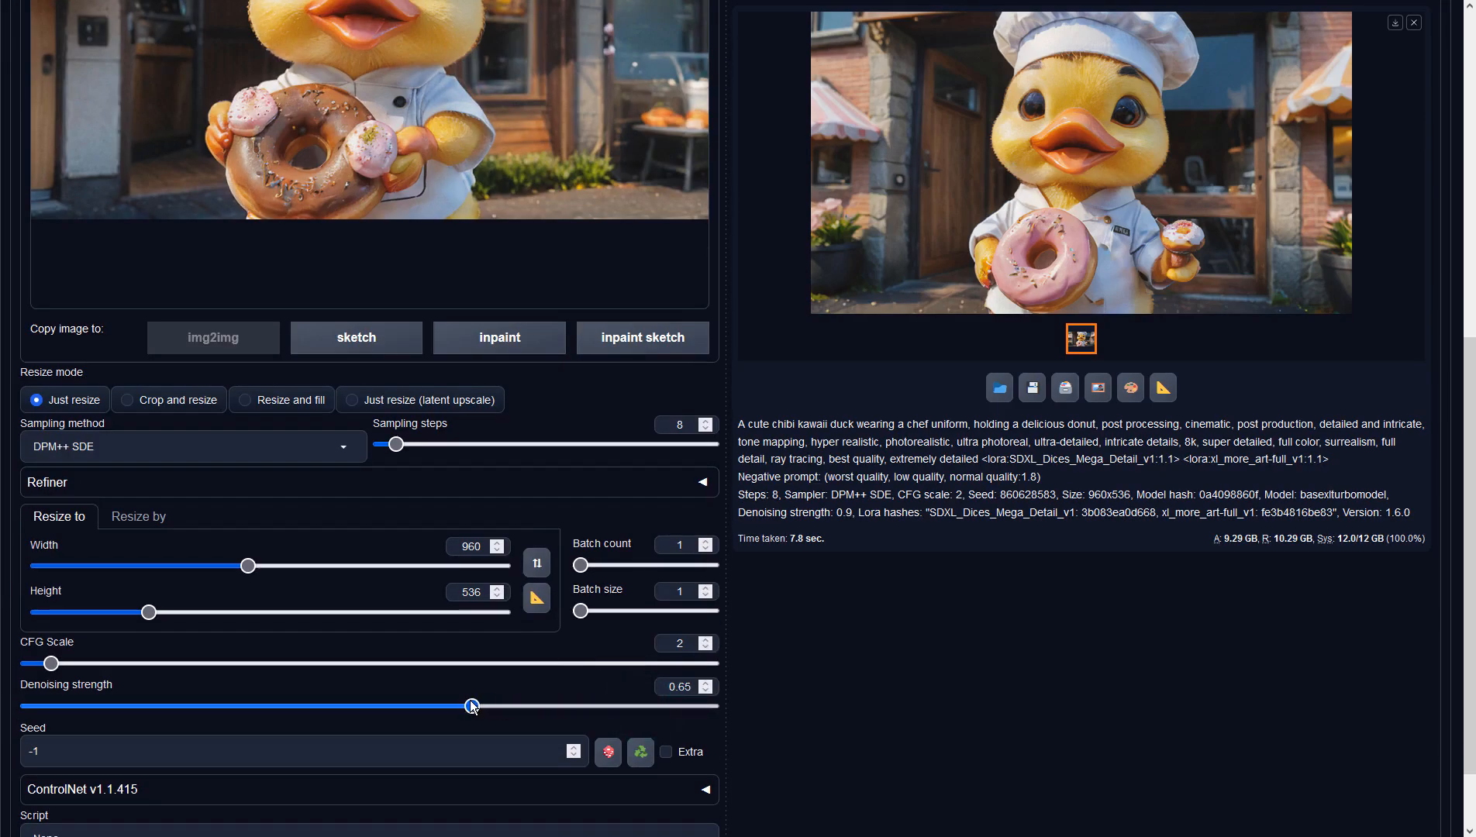
scroll(978, 577, up, 8)
click(1269, 128)
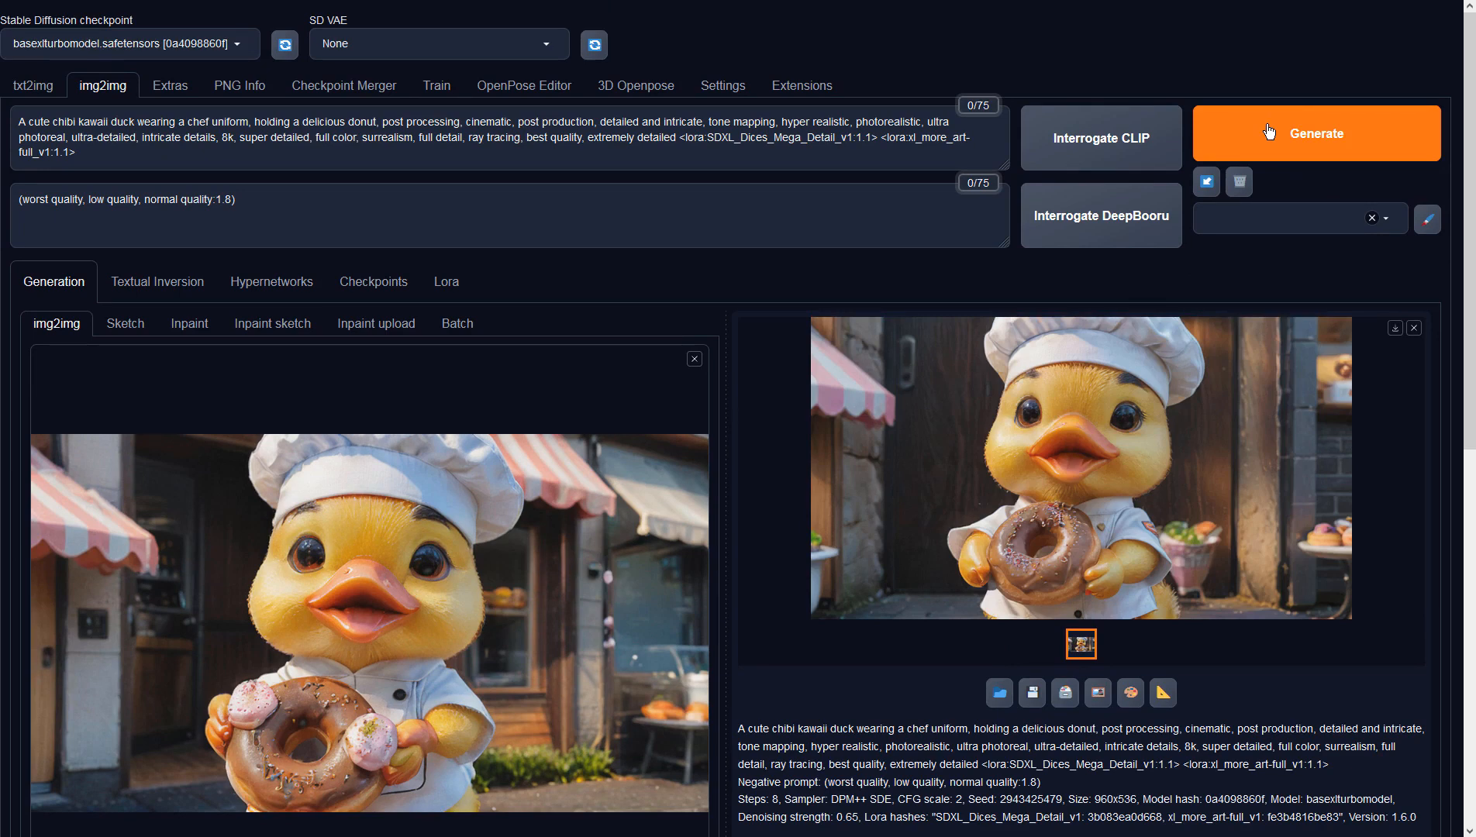
click(982, 578)
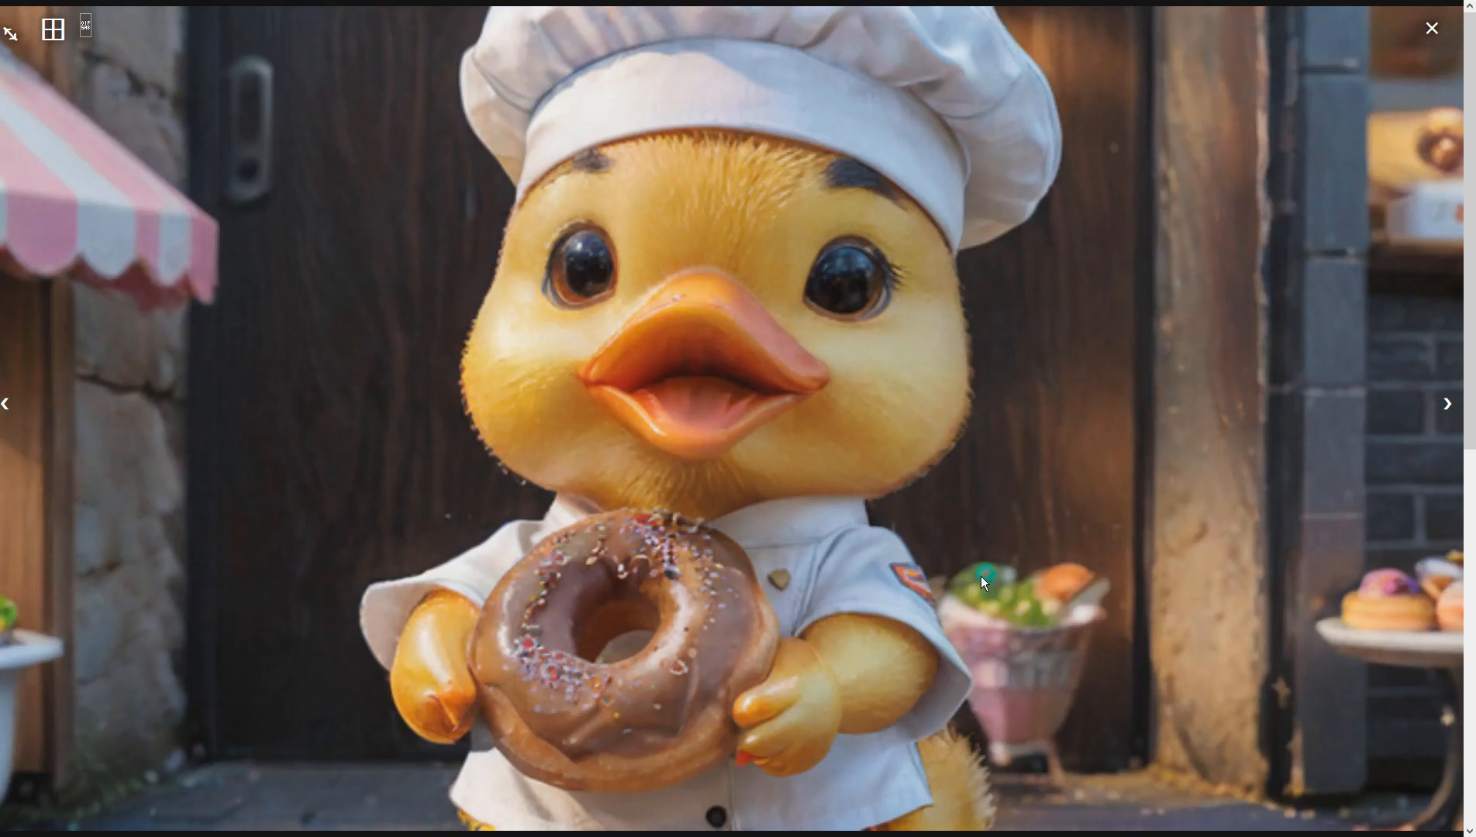
click(456, 715)
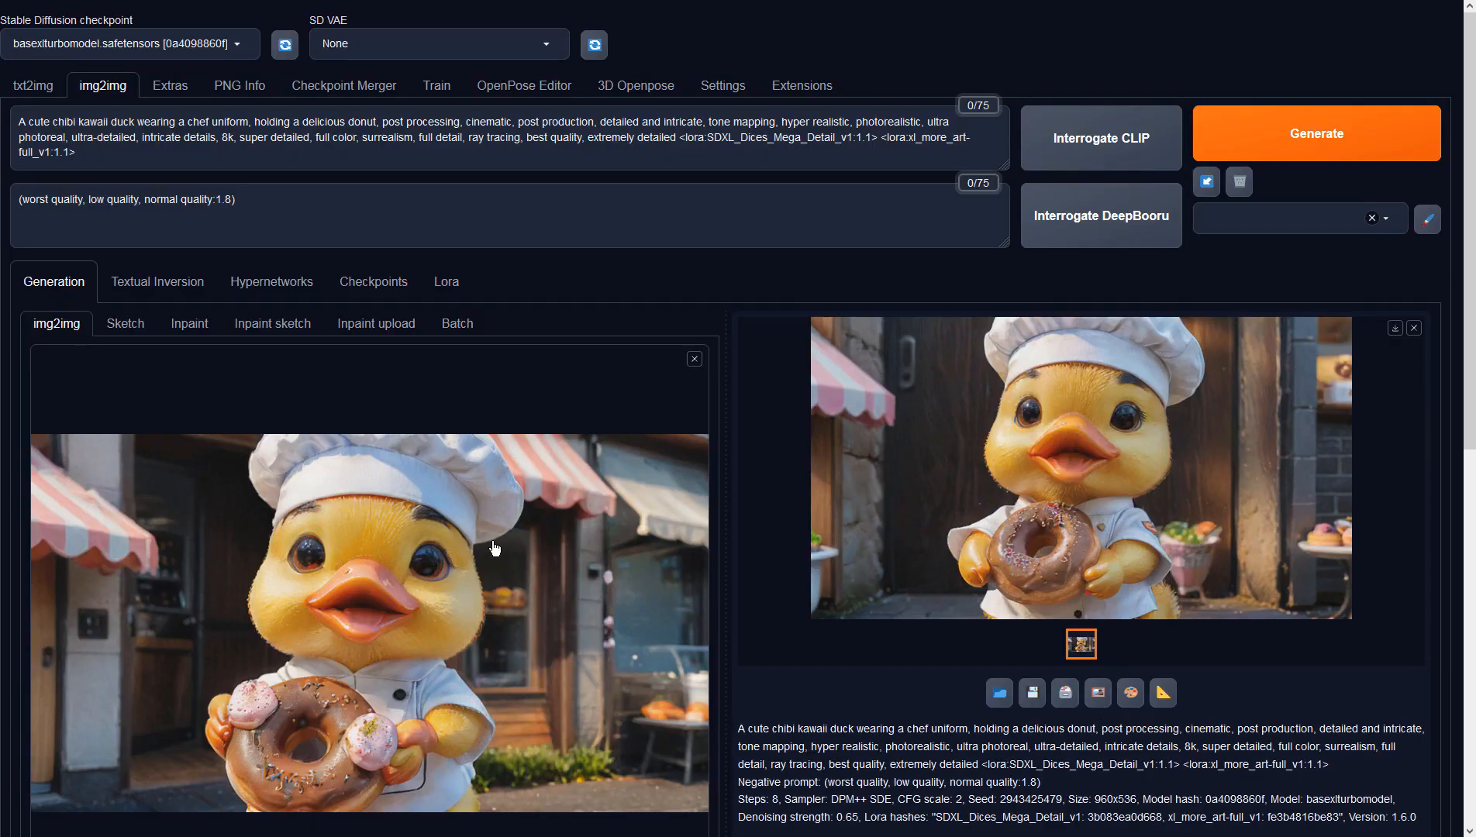
Raise the img2img batch count and generate several variations in one run.
scroll(494, 549, down, 7)
click(707, 607)
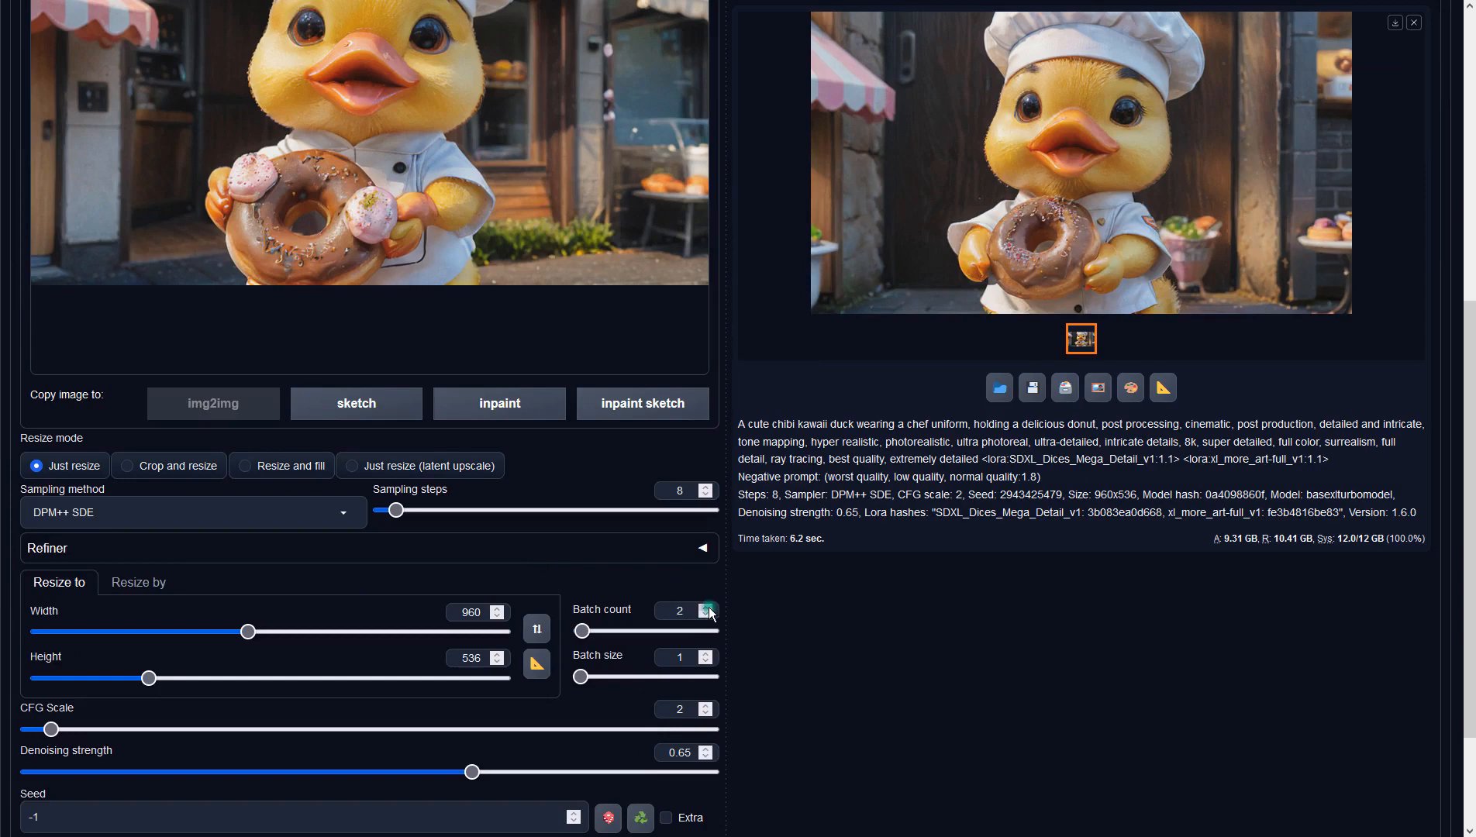
scroll(708, 607, up, 7)
click(1277, 139)
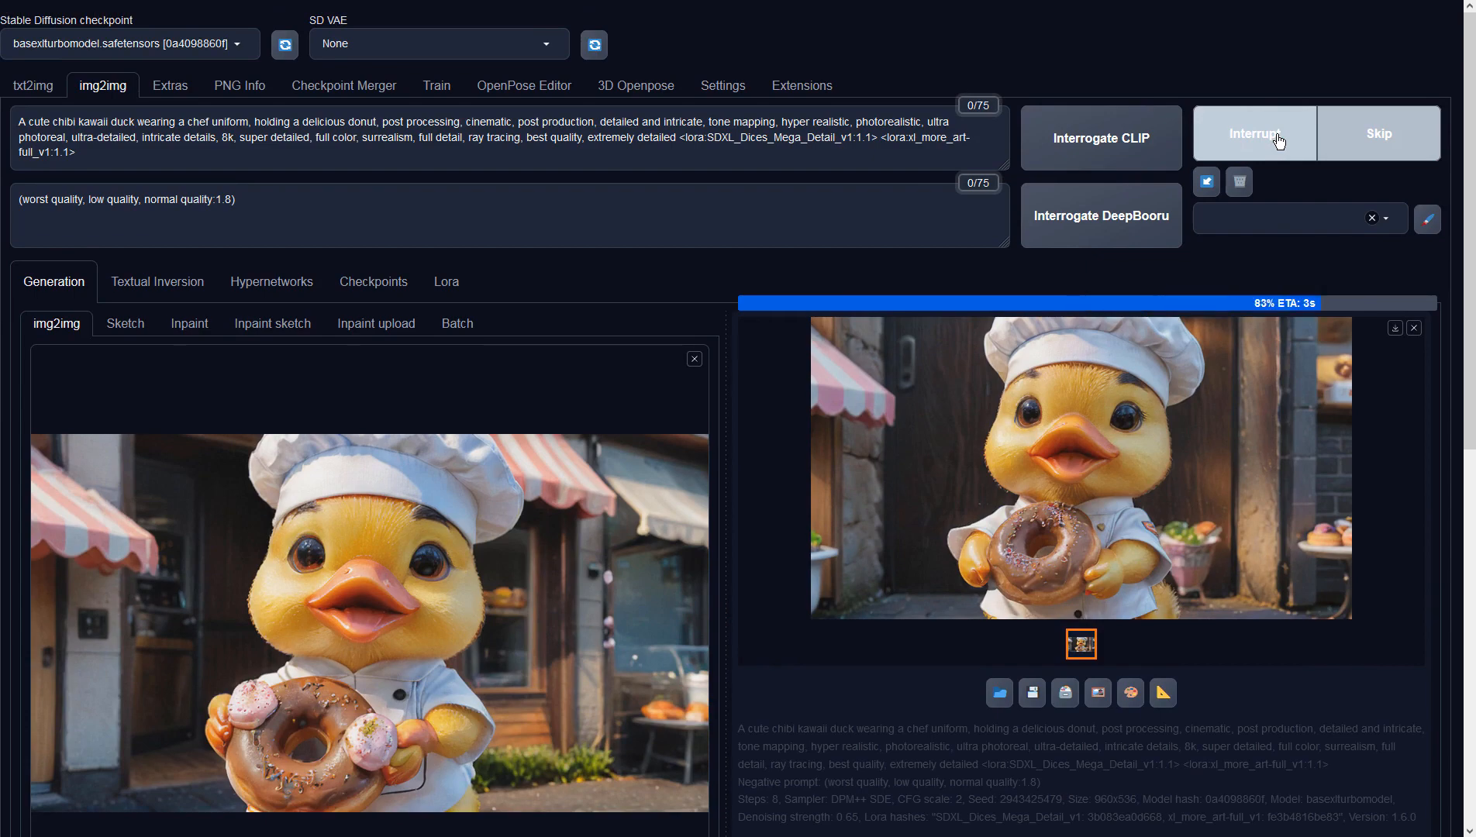
Open the batch results at full size and go through the generated duck variations one by one.
click(1190, 381)
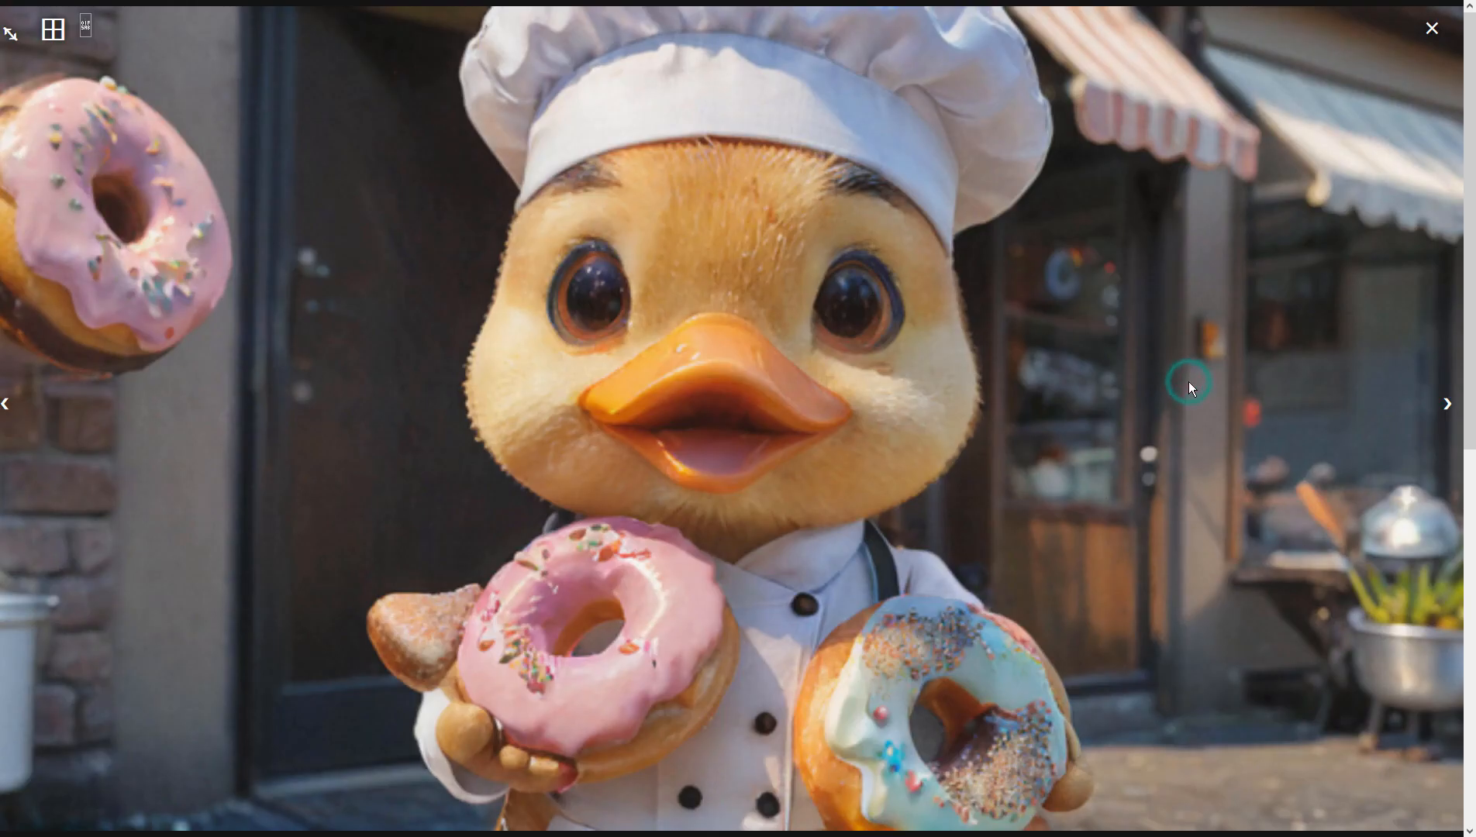
click(1433, 409)
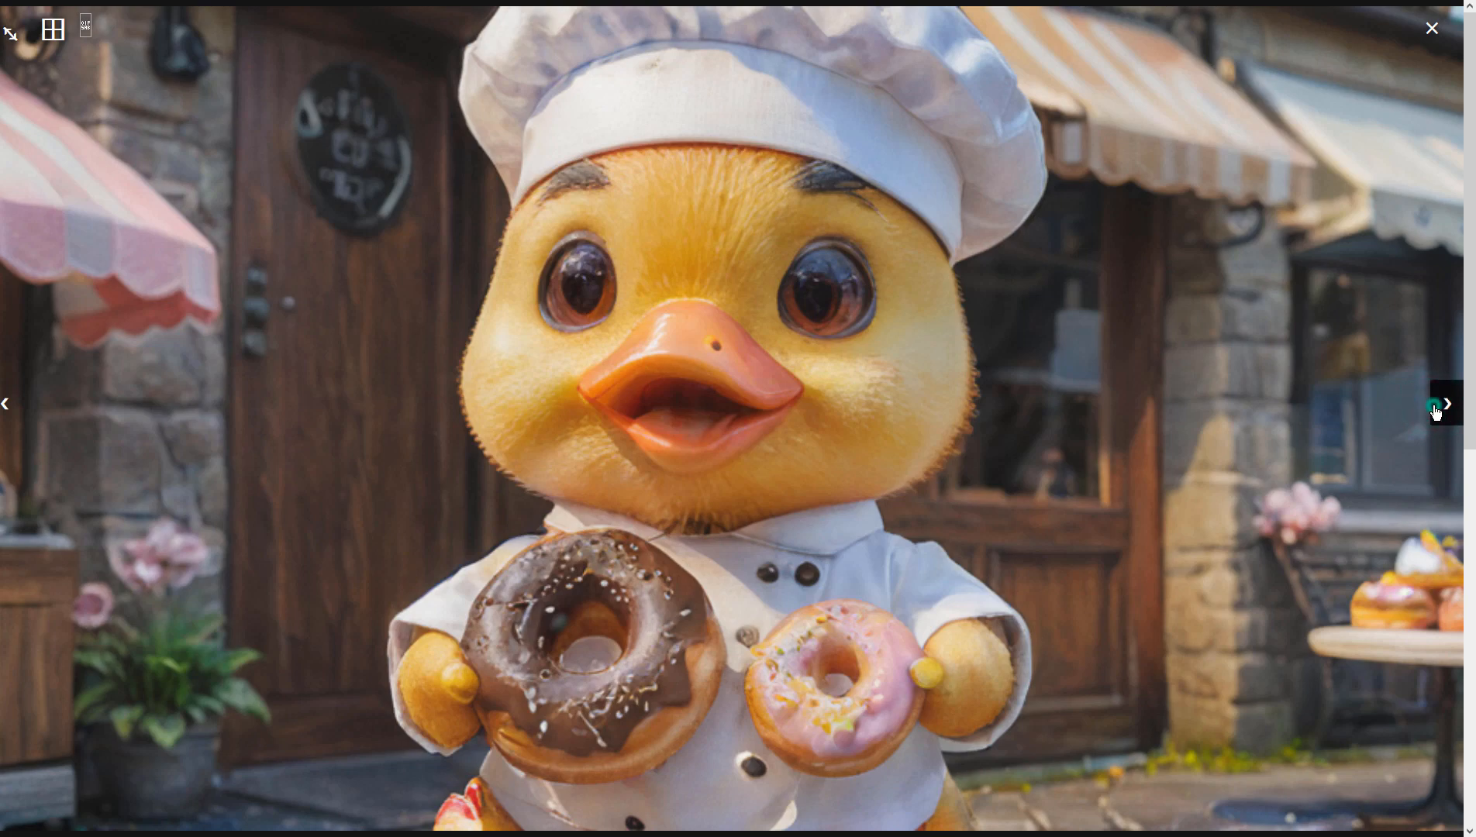
click(1434, 412)
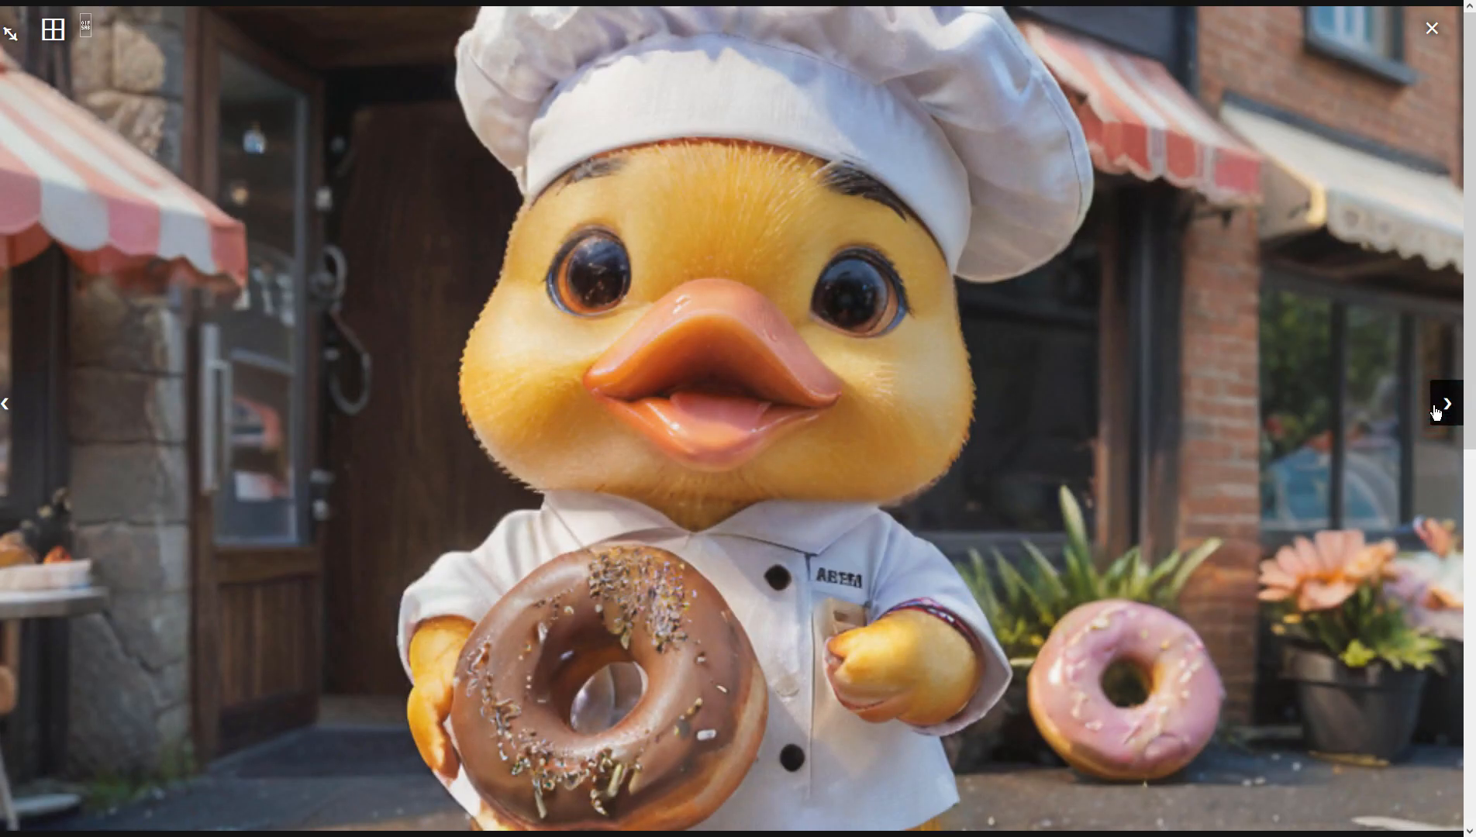
click(1434, 412)
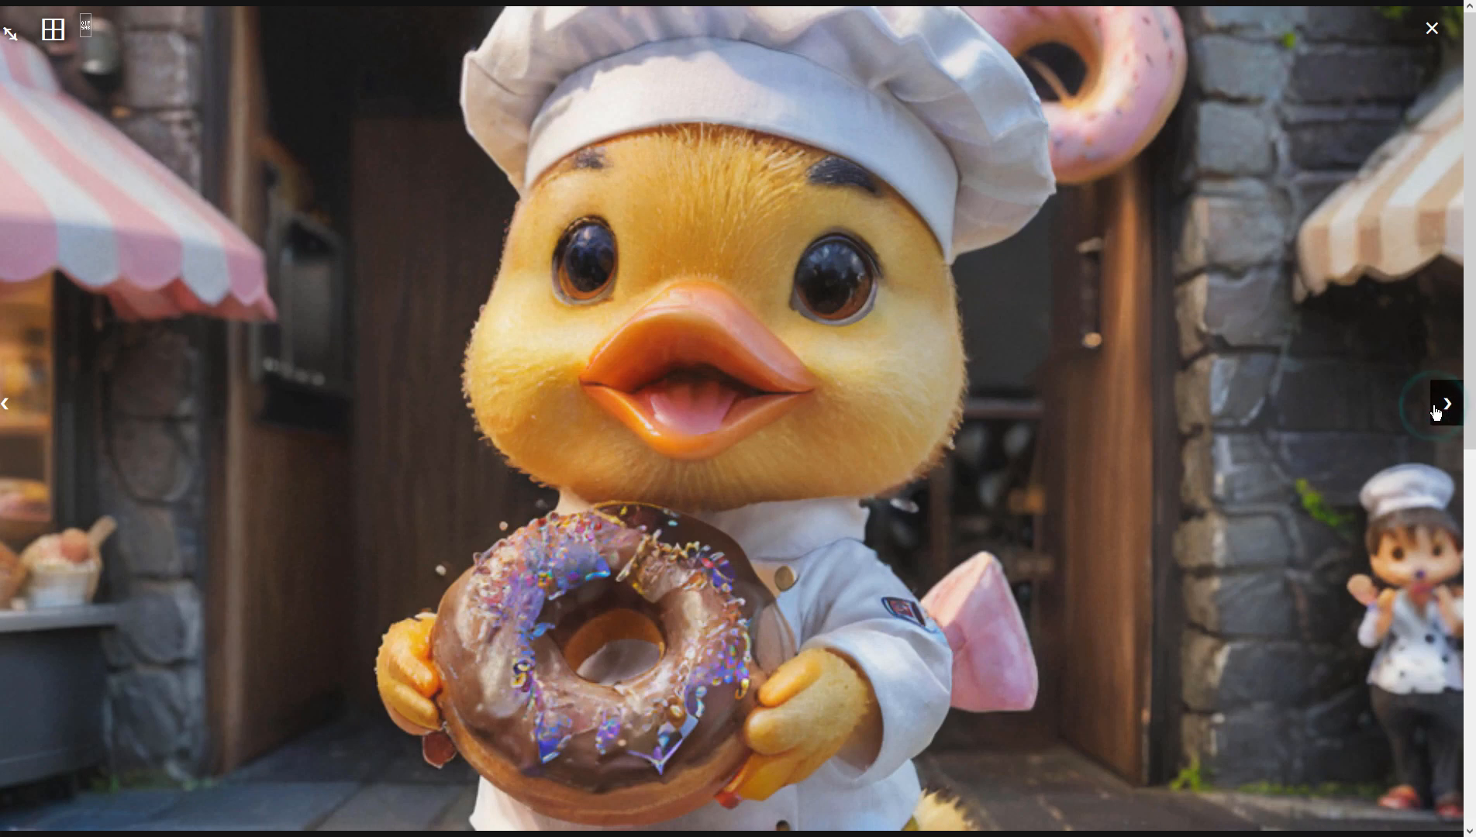